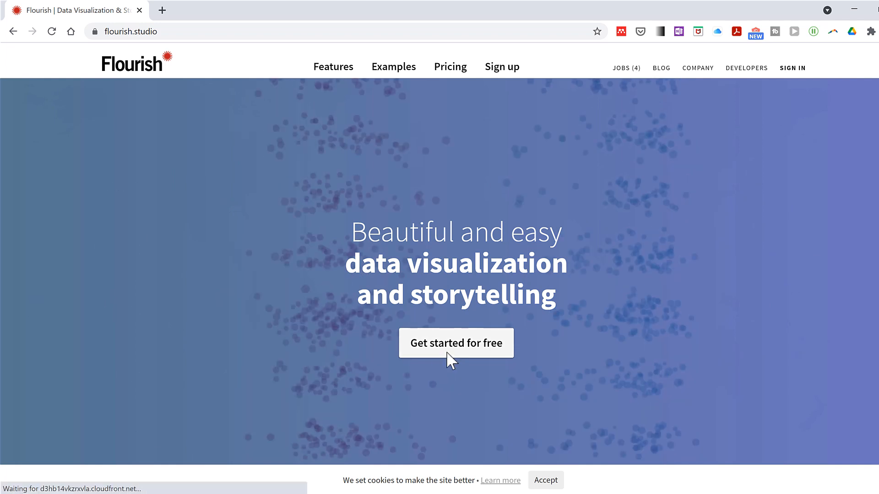
Sign in to the existing Flourish account and start a visualisation from the Pictogram "Stacked bars" template
left_click(449, 361)
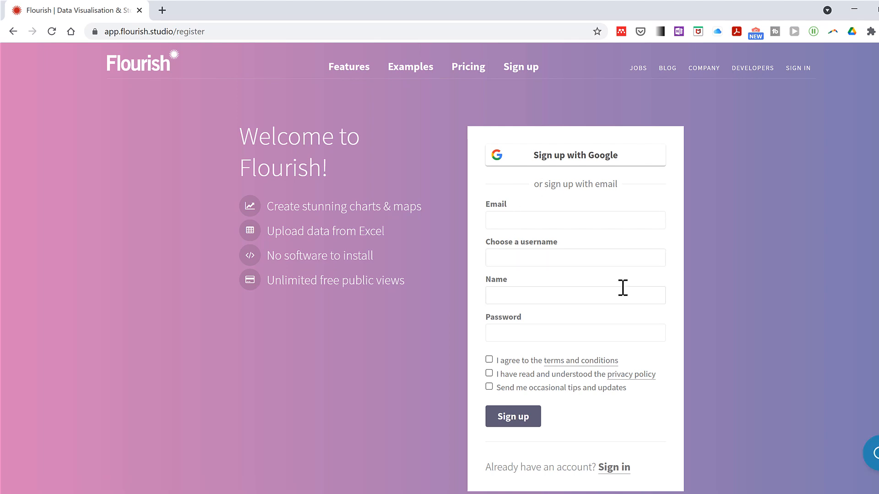
left_click(614, 468)
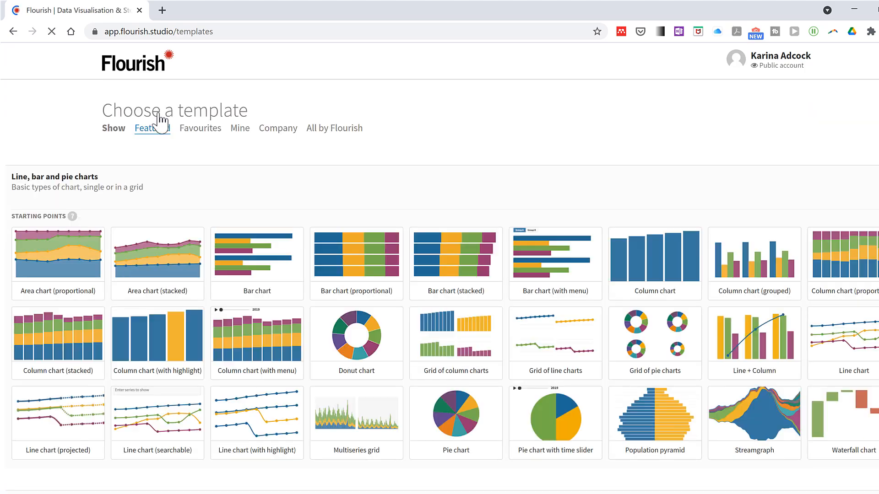
scroll(535, 192, "down", 3)
scroll(531, 196, "down", 20)
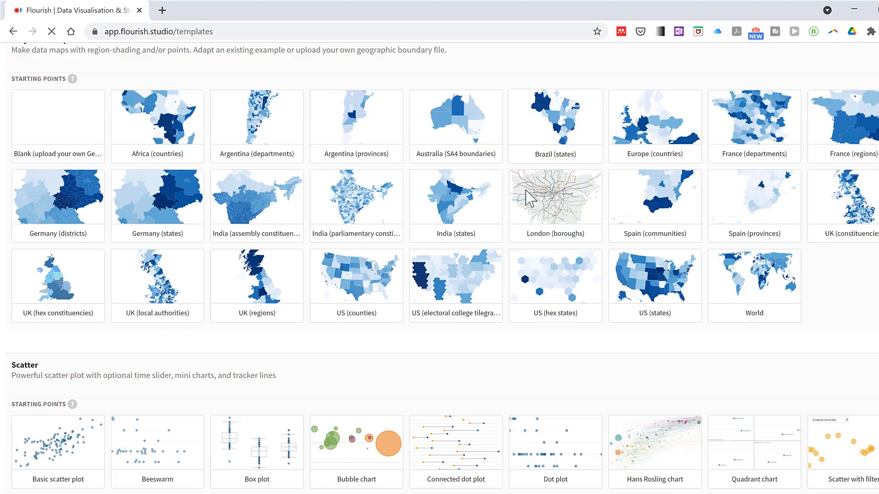
scroll(524, 200, "down", 7)
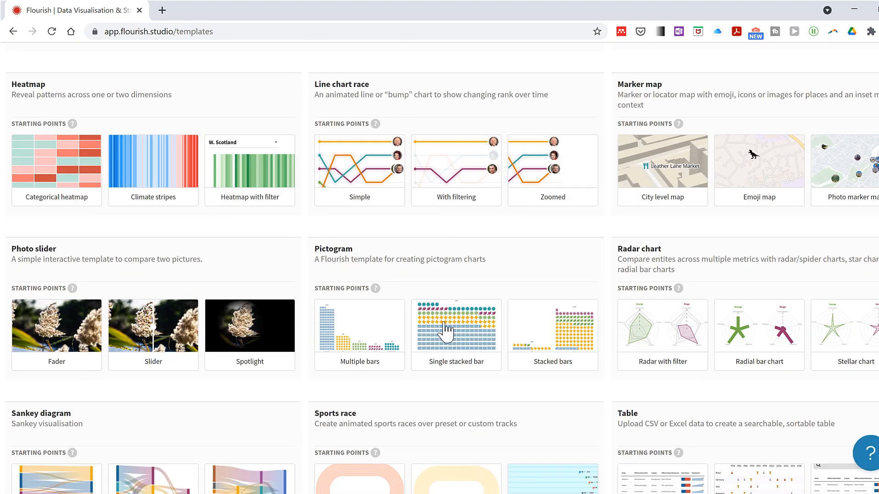
left_click(521, 374)
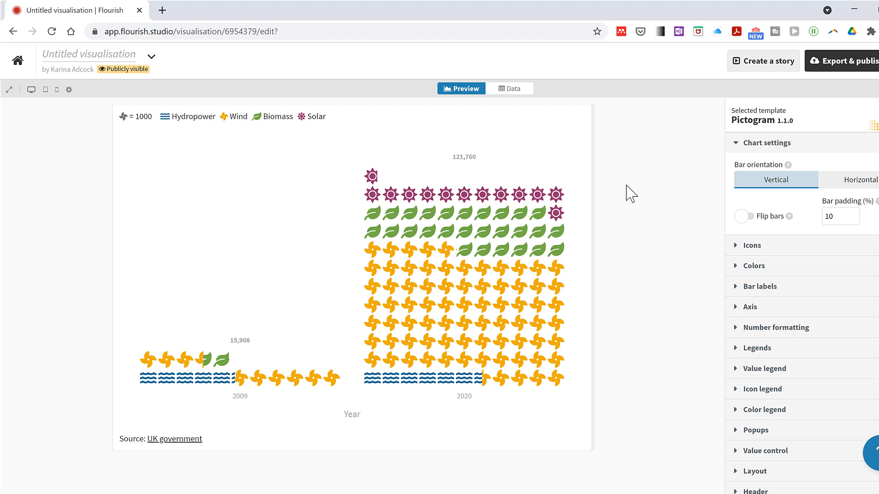
Clear all the sample data from the pictogram's data sheet and select cell A1
left_click(527, 92)
left_click(106, 219)
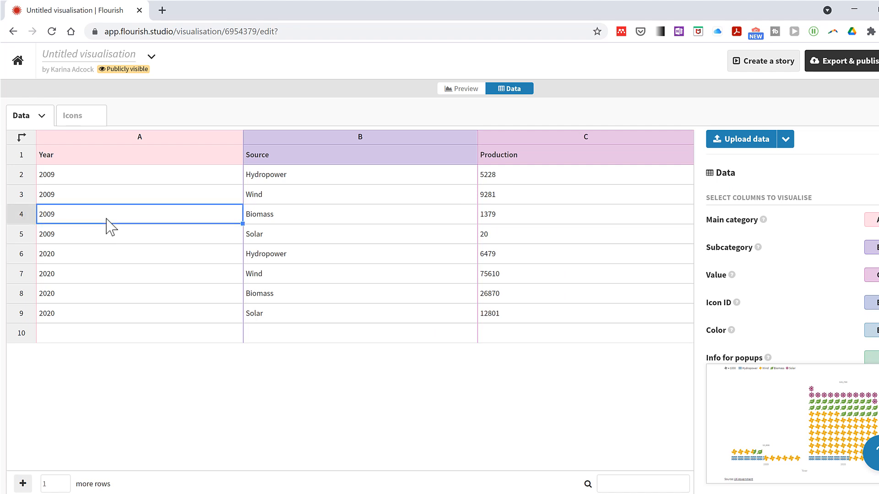
key("ctrl+a")
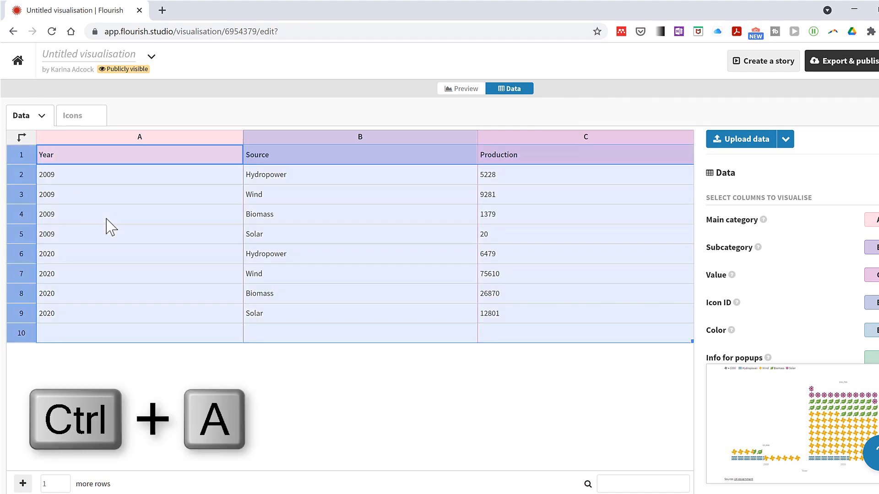
key("Delete")
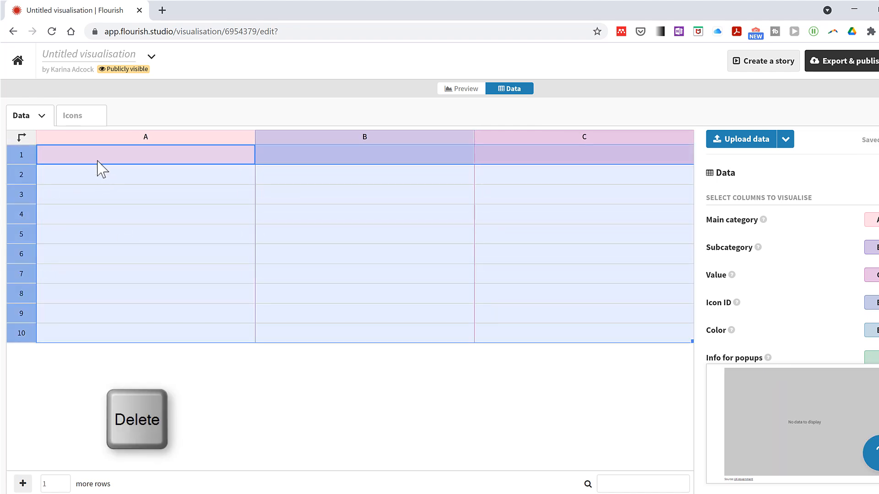
left_click(98, 160)
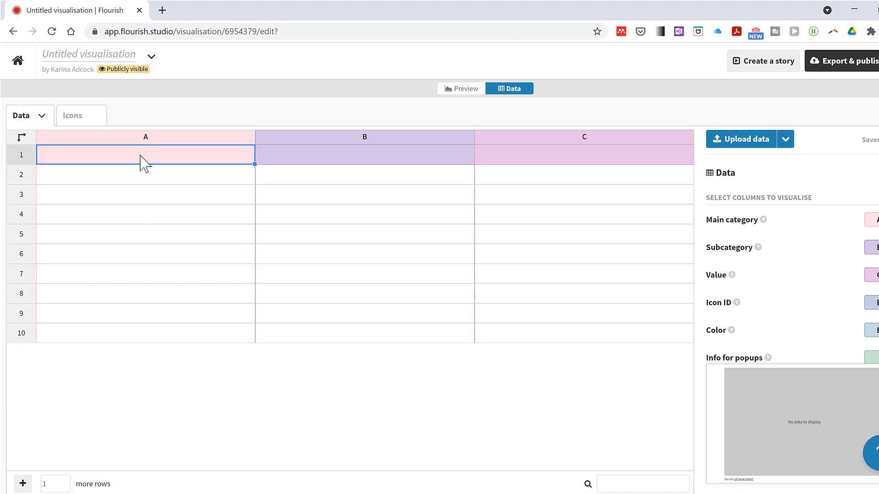
Search the web in a new browser tab for "bbc olympics medal table" and open BBC's Tokyo Olympics medal table page
left_click(162, 10)
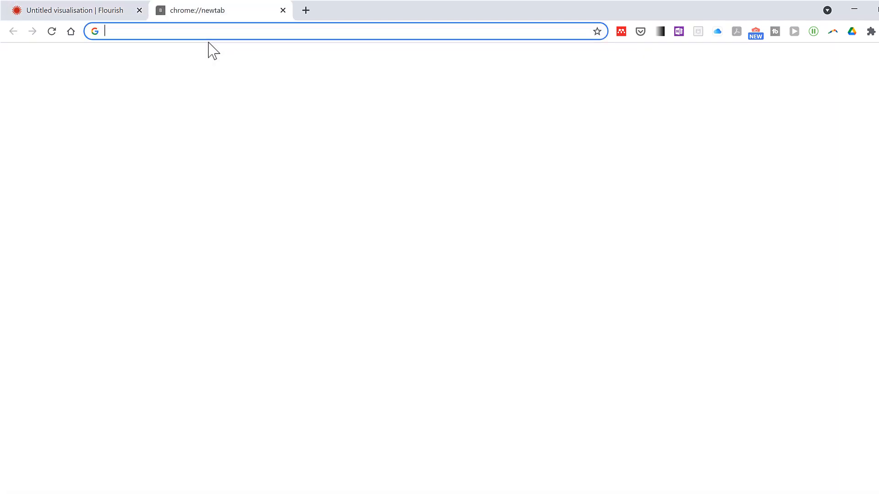
type("bbc oly")
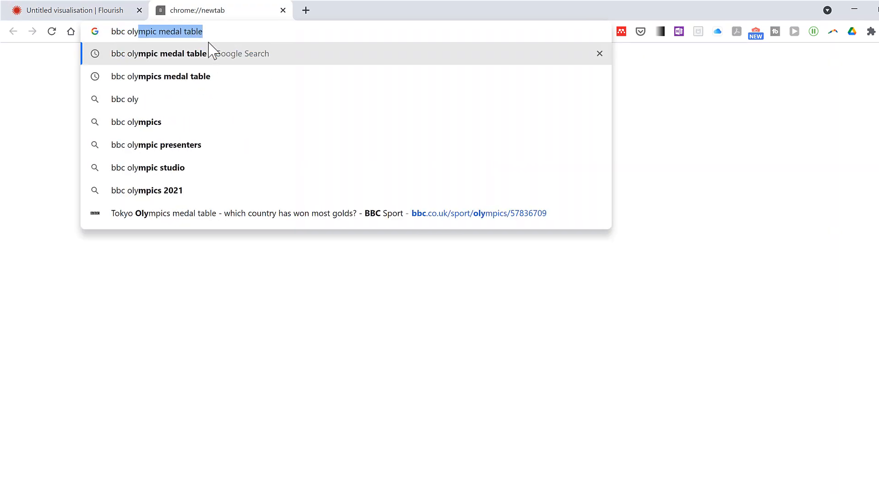
type("mpics m")
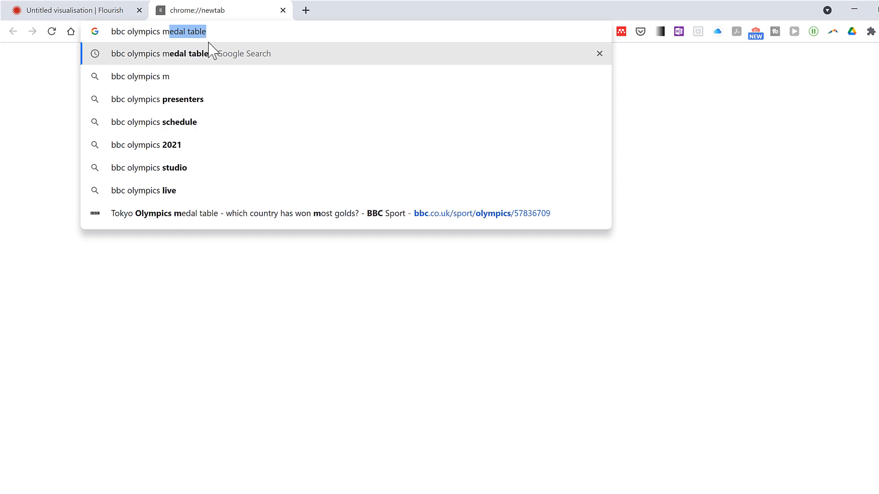
type("edal table")
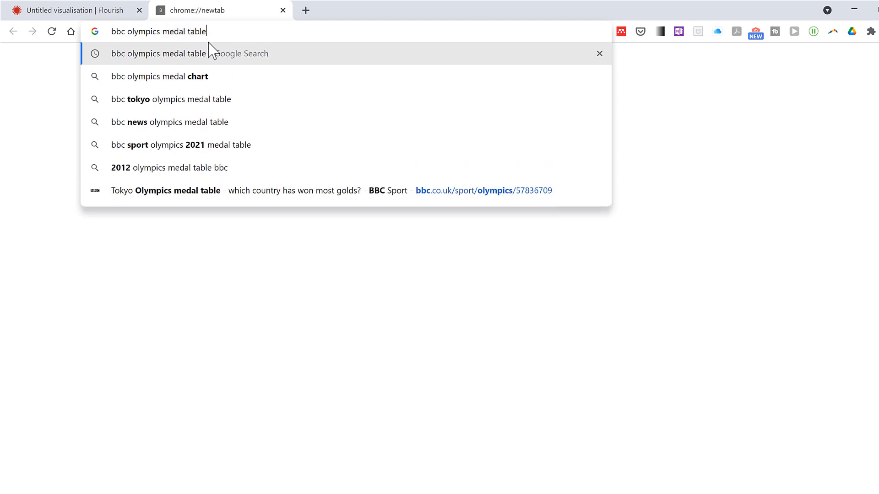
key("Return")
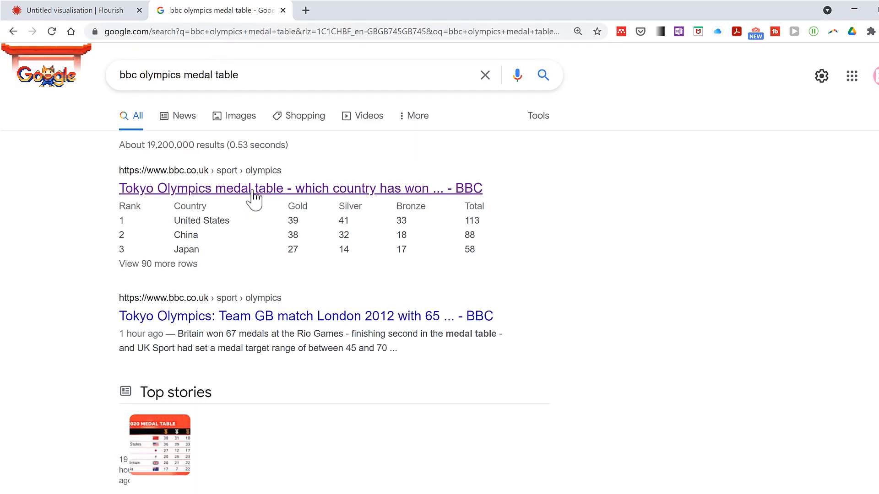
left_click(253, 190)
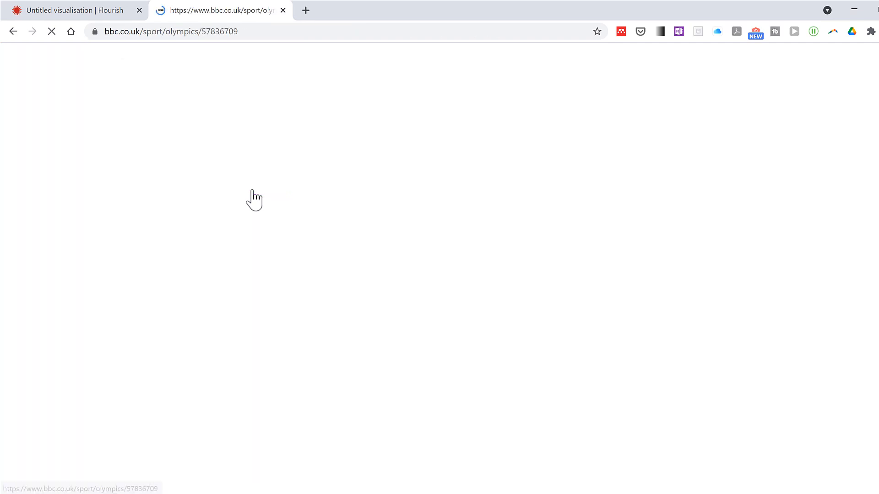
Copy the medal table's header and top ten countries, and paste them into the empty Flourish data sheet from cell A1
scroll(90, 186, "down", 4)
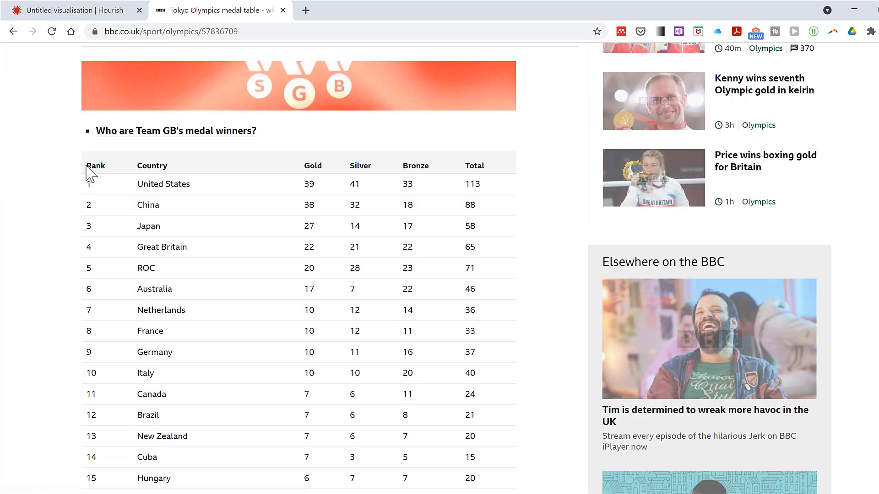
left_click_drag(86, 174, 476, 373)
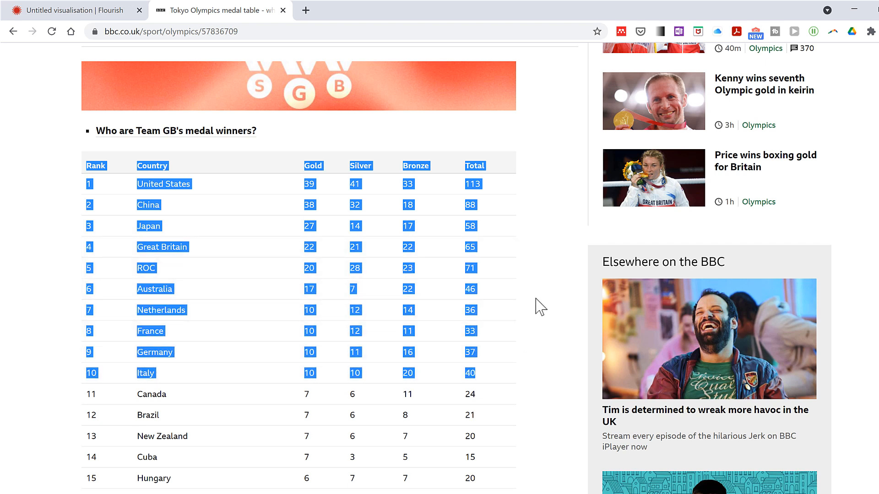
key("ctrl+c")
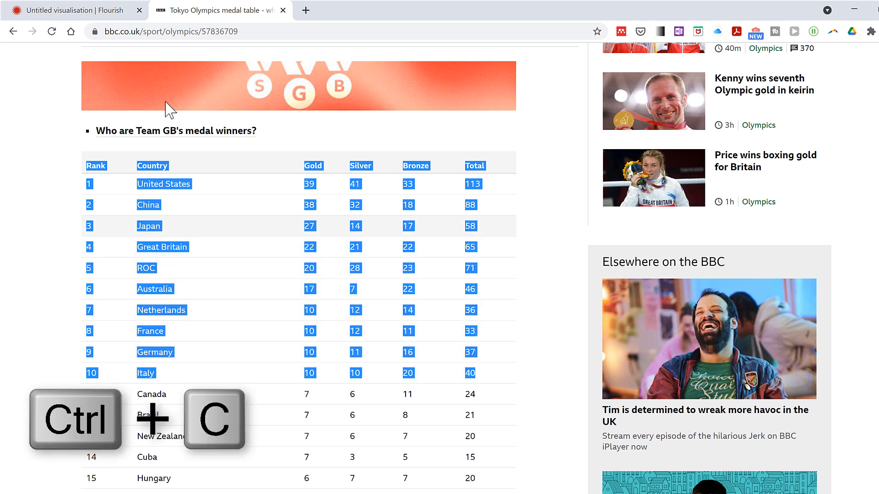
left_click(73, 12)
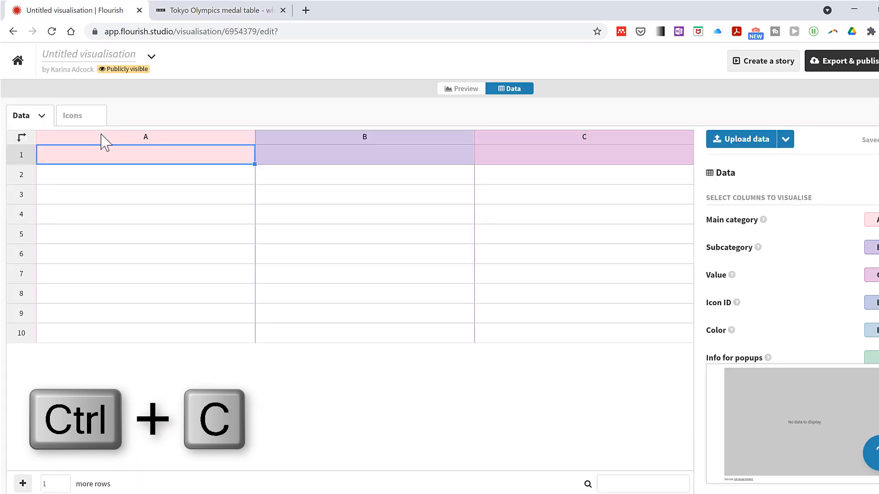
key("ctrl+v")
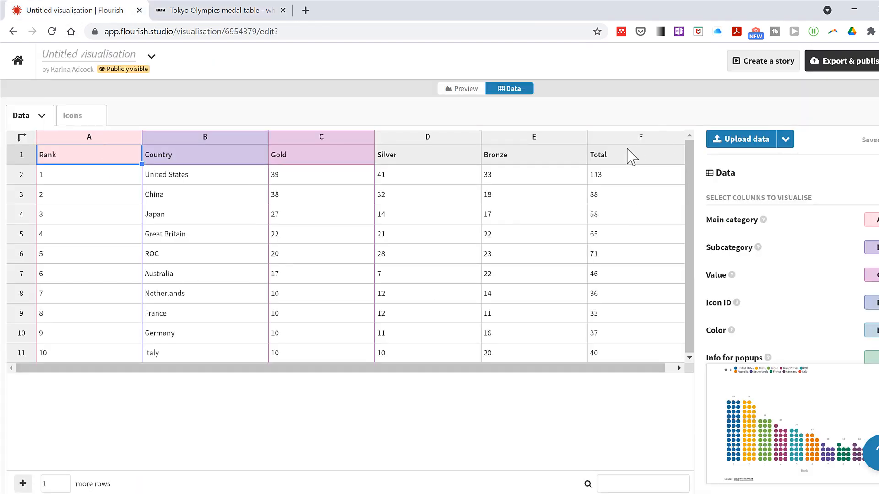
Remove the Total column from the data sheet
left_click(613, 137)
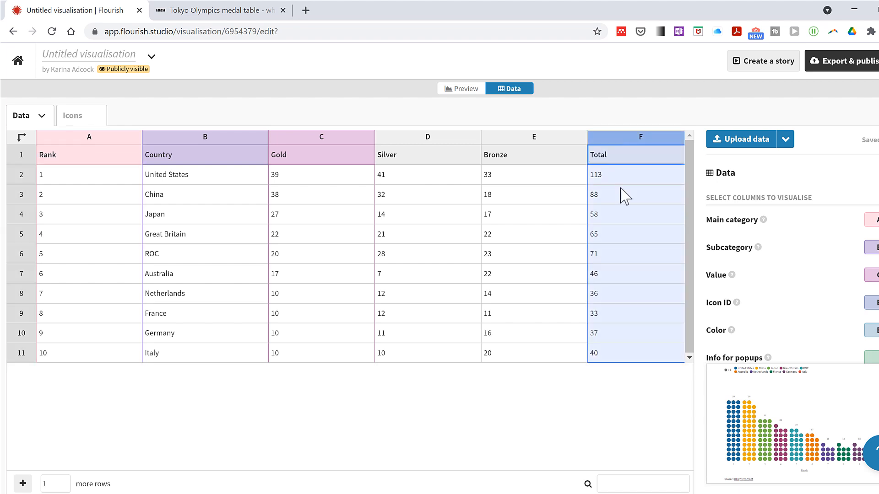
right_click(654, 140)
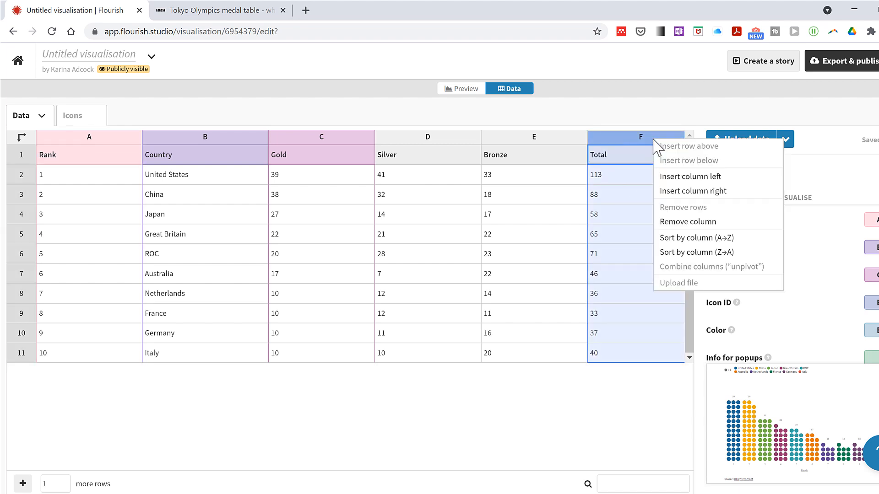
left_click(702, 222)
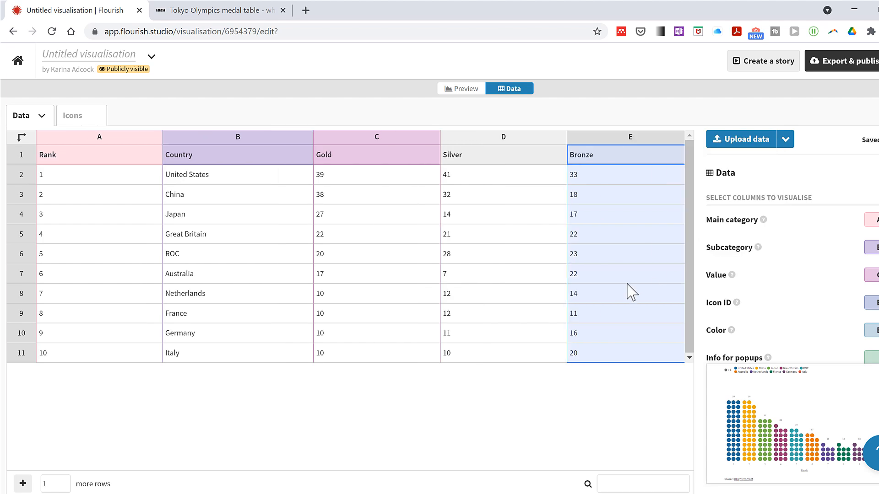
Change the country name ROC in cell B6 to Russia
left_click(237, 283)
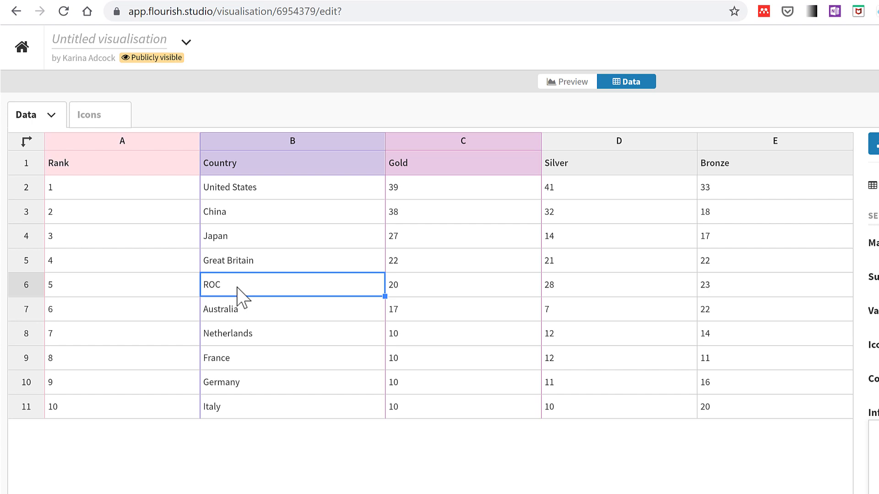
type("Russia")
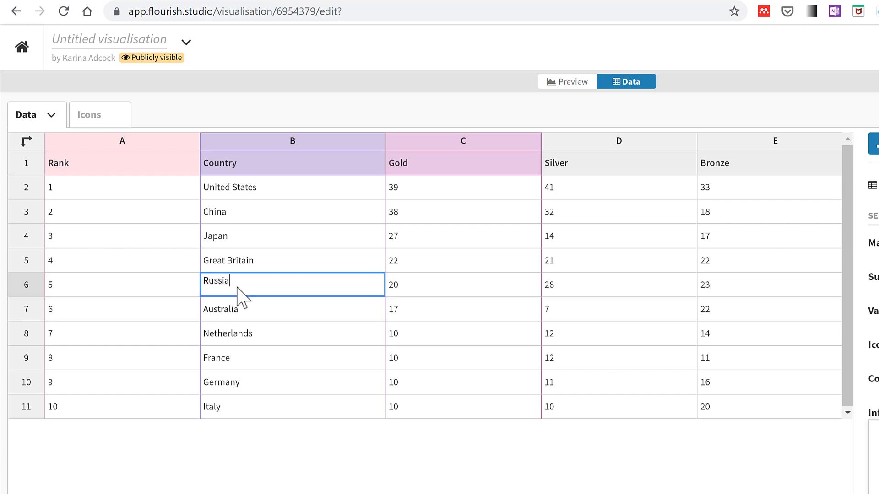
key("Return")
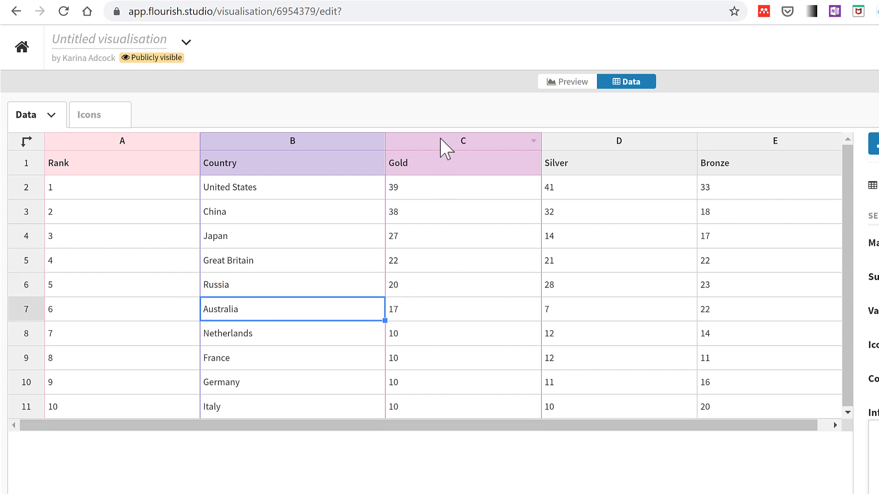
Combine (unpivot) the Gold, Silver and Bronze columns into one label column and one value column
left_click_drag(440, 140, 737, 154)
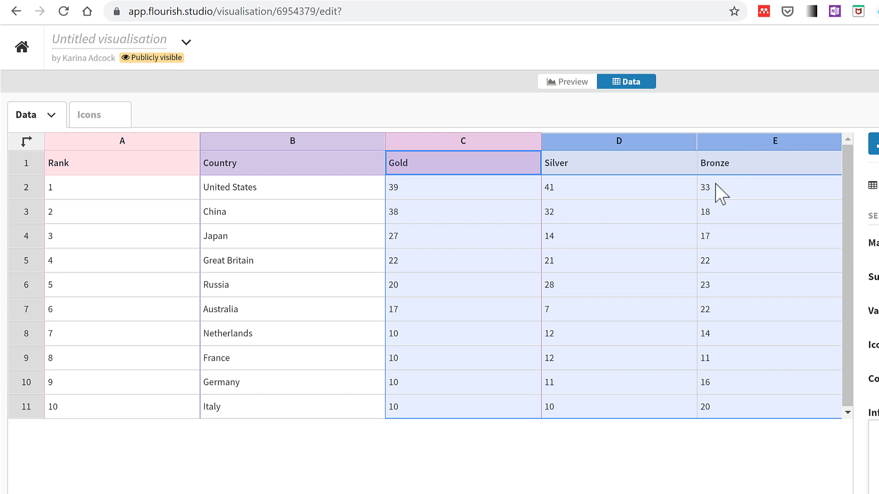
right_click(488, 142)
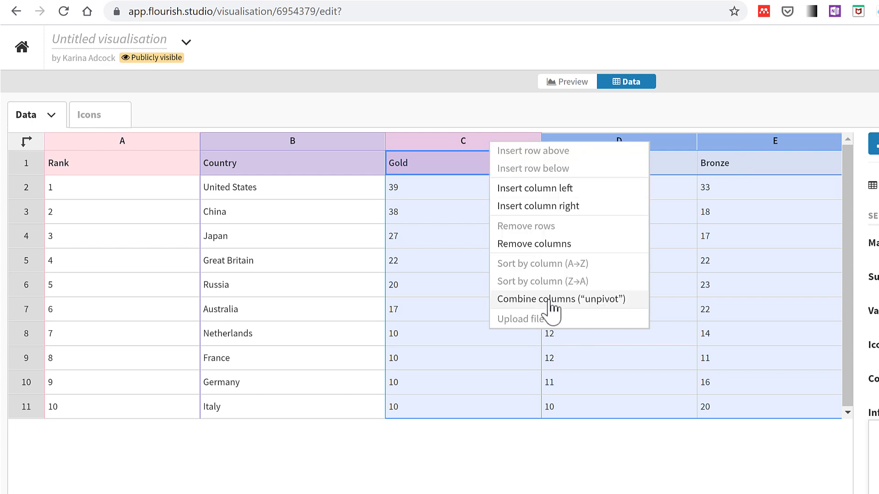
left_click(614, 306)
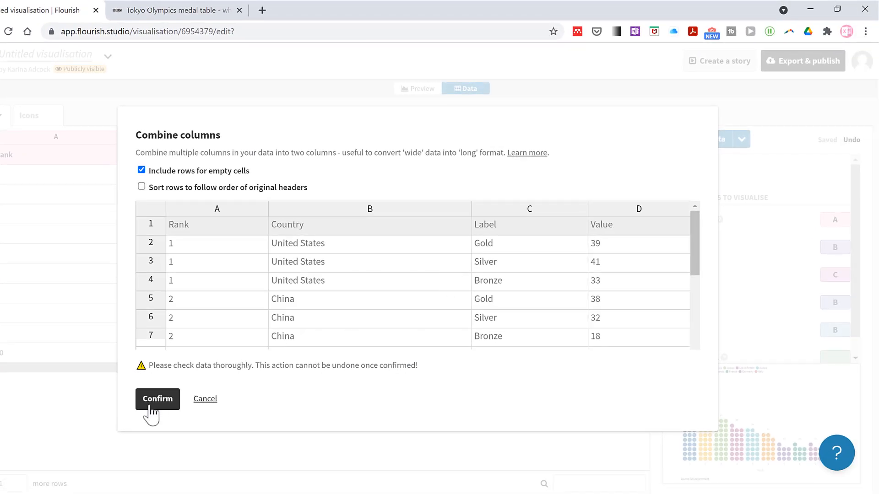
left_click(151, 408)
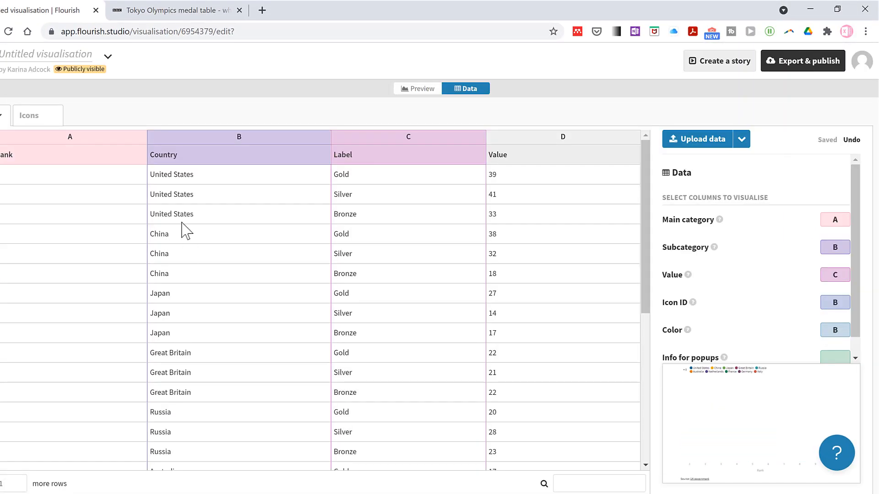
left_click(235, 198)
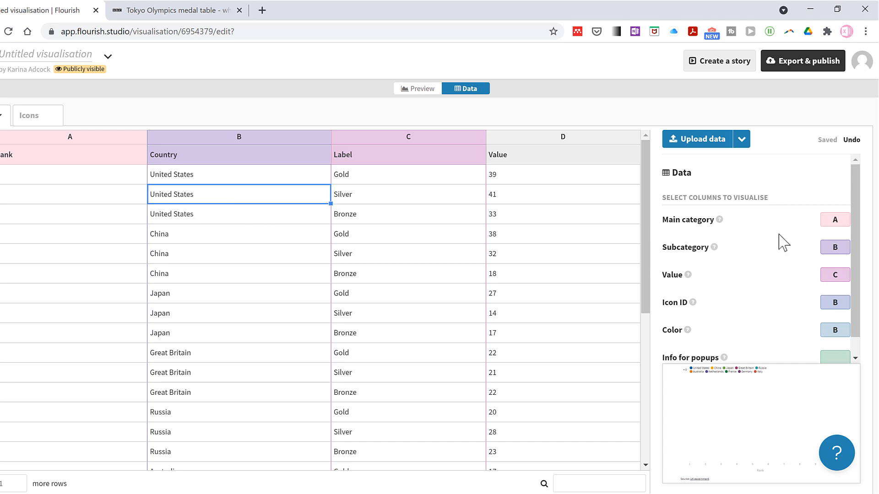
Assign the chart's data columns: Main category to B, Subcategory to C and Value to D
scroll(750, 257, "down", 1)
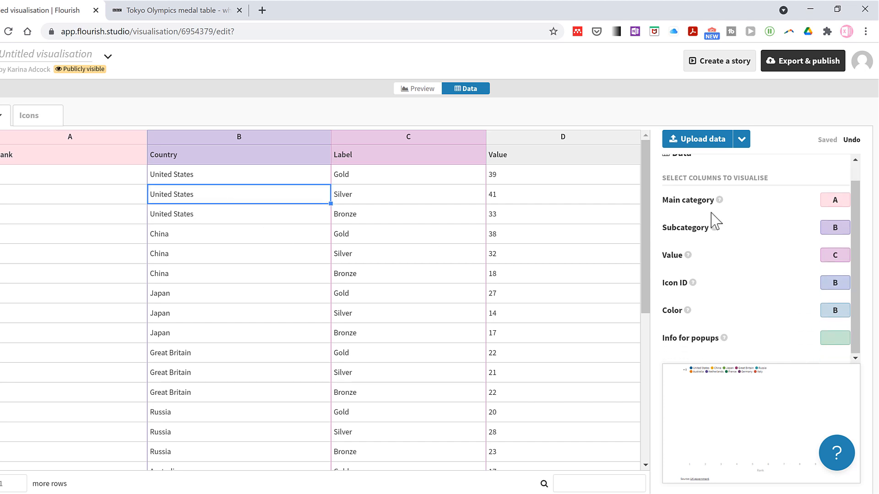
left_click(847, 200)
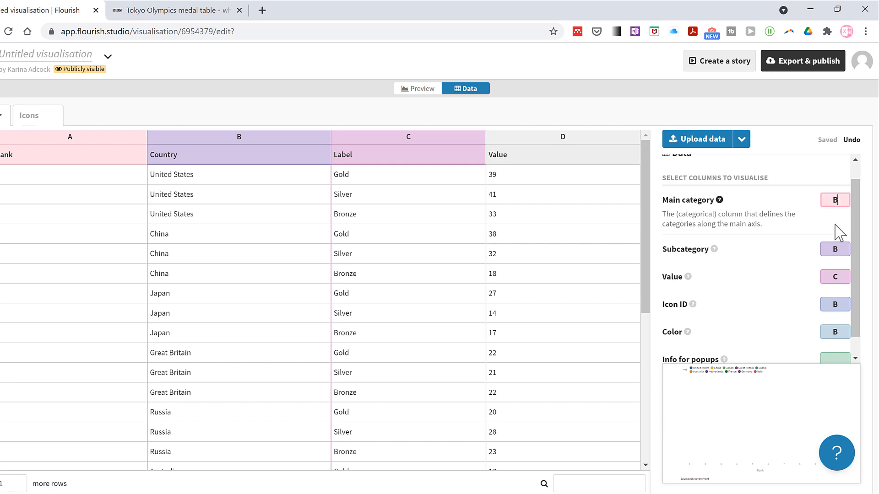
left_click(838, 250)
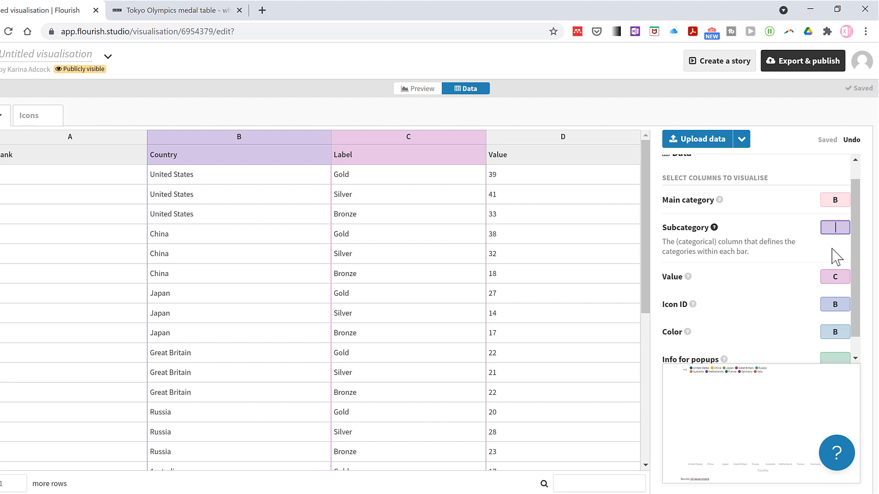
scroll(836, 257, "down", 1)
left_click(836, 255)
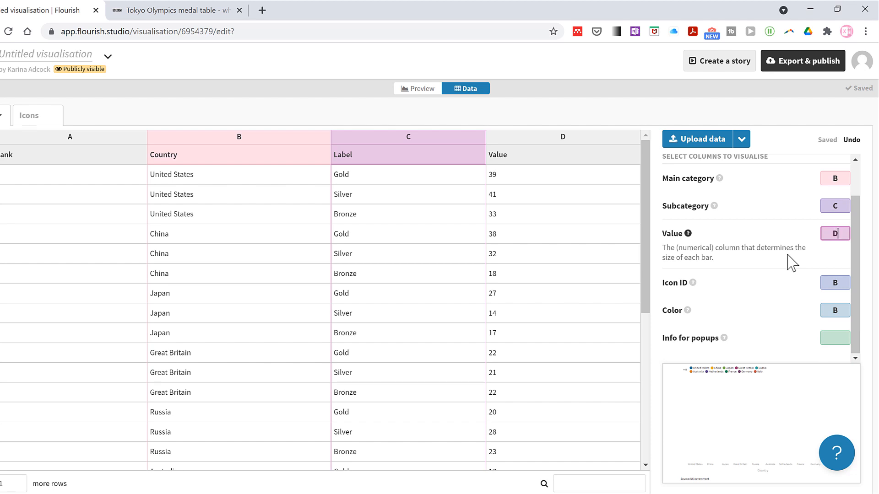
Clear the Icon ID column assignment and set the Color column to C
left_click(841, 282)
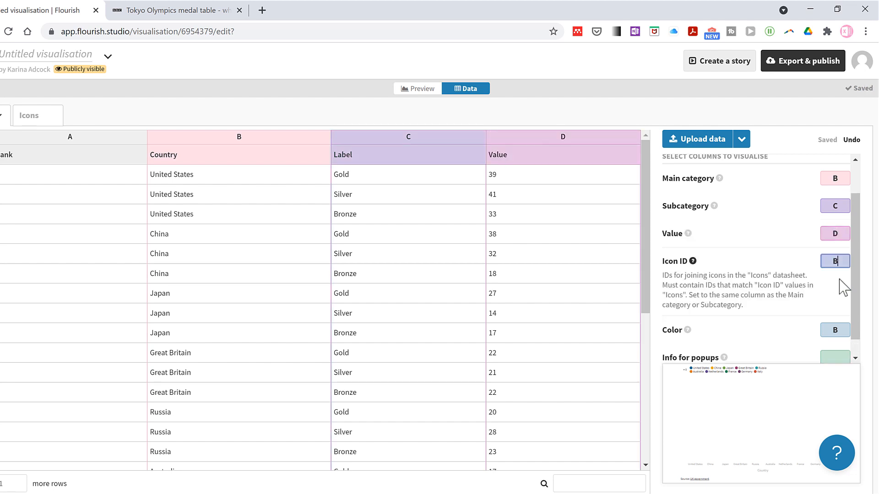
key("BackSpace")
left_click(841, 329)
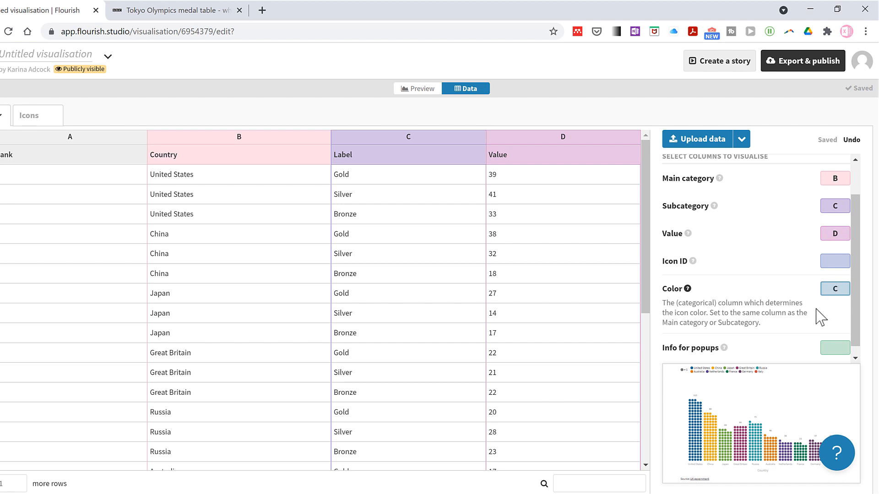
left_click(842, 325)
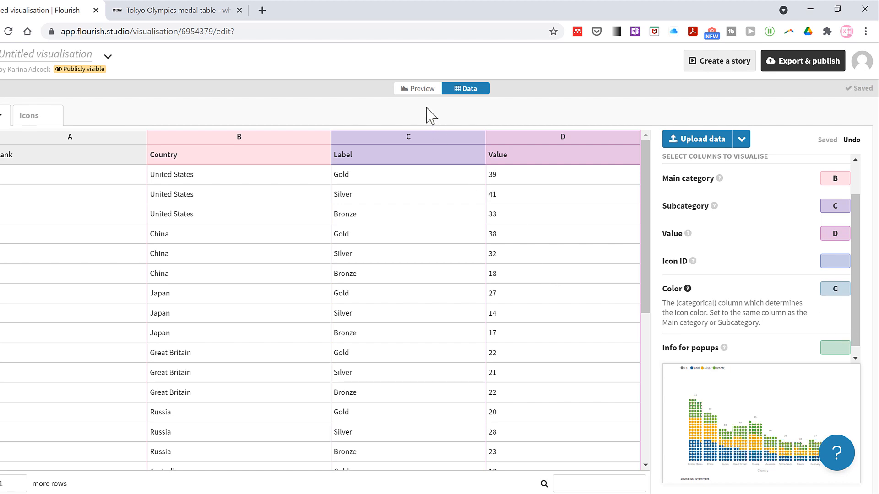
Return to the chart preview and rename the visualisation as Olympics
left_click(417, 90)
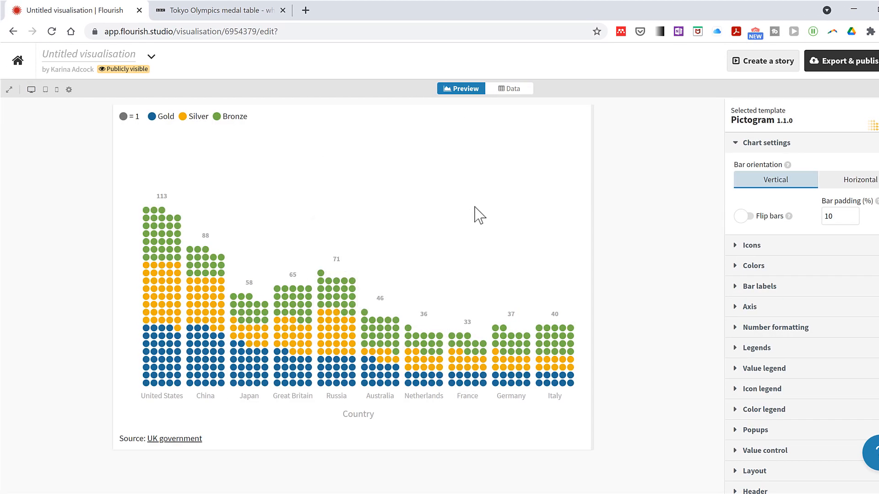
left_click(95, 54)
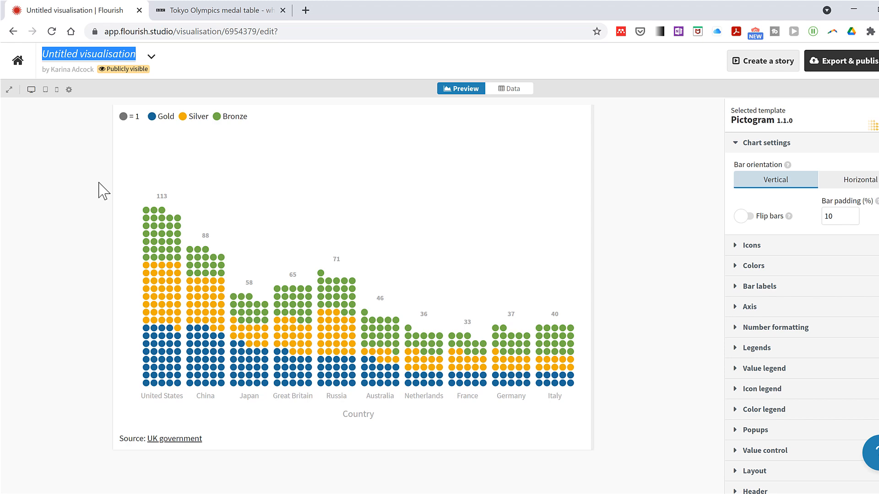
type("Olympic")
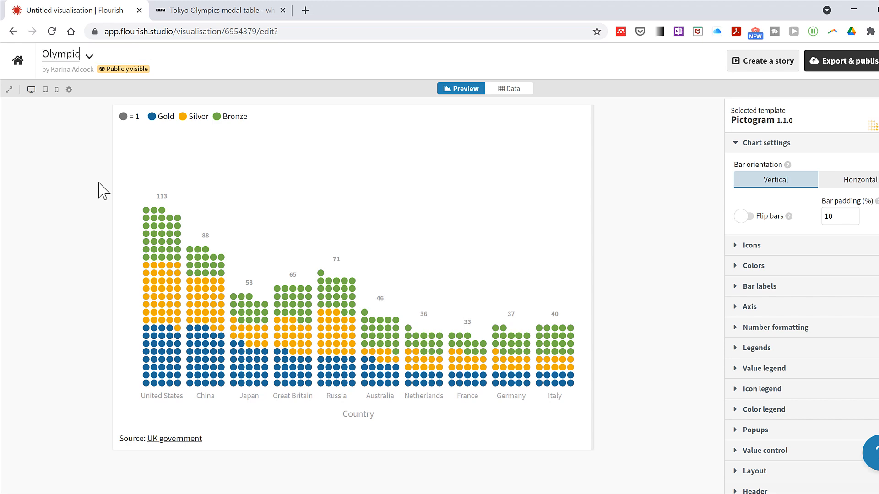
type("s")
key("Return")
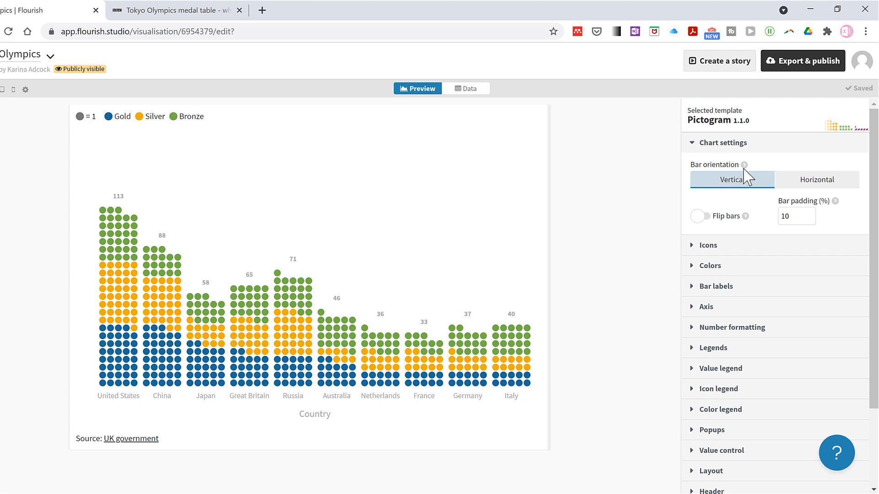
Set the bar orientation to horizontal and turn on Flip bars
left_click(818, 183)
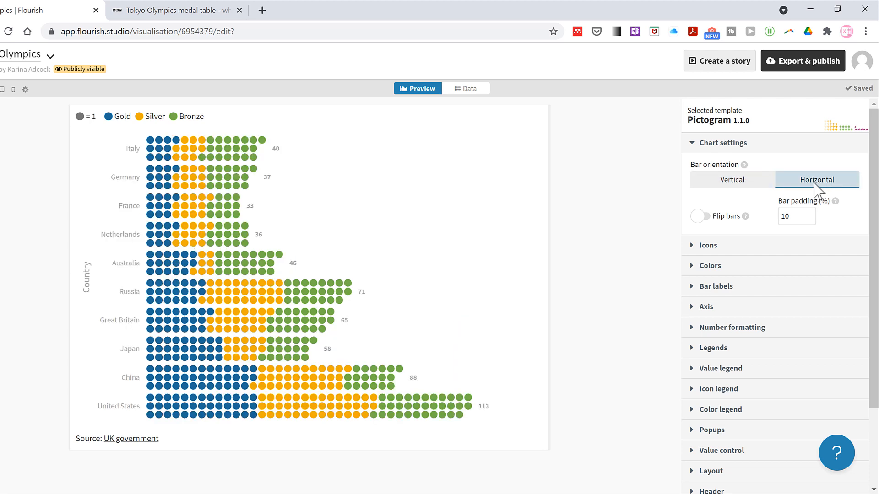
left_click(699, 217)
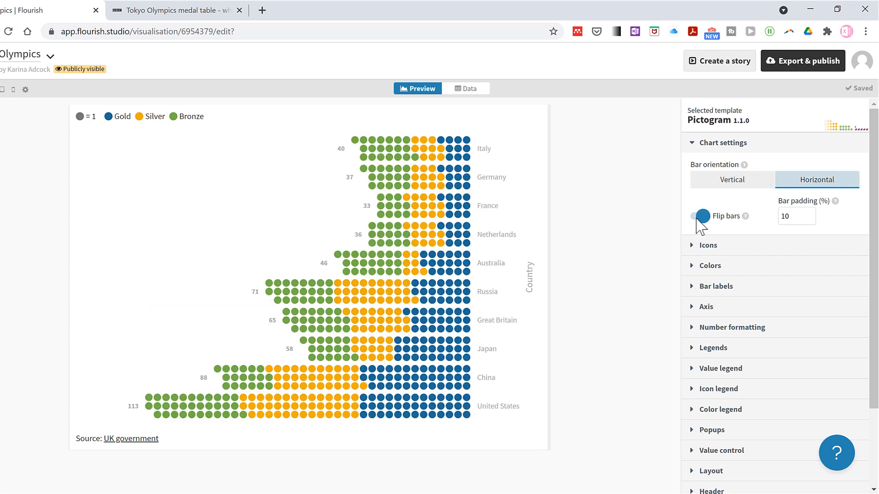
left_click(705, 146)
Change the chart's icons to Award
left_click(706, 164)
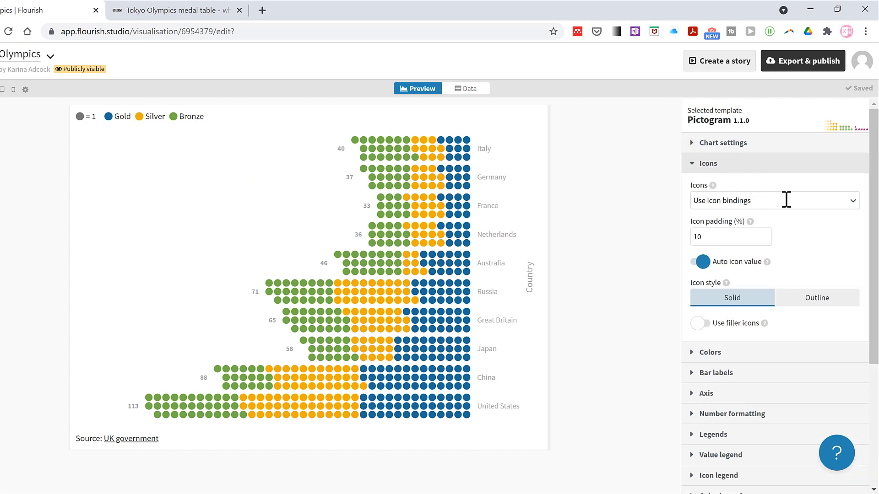
left_click(852, 202)
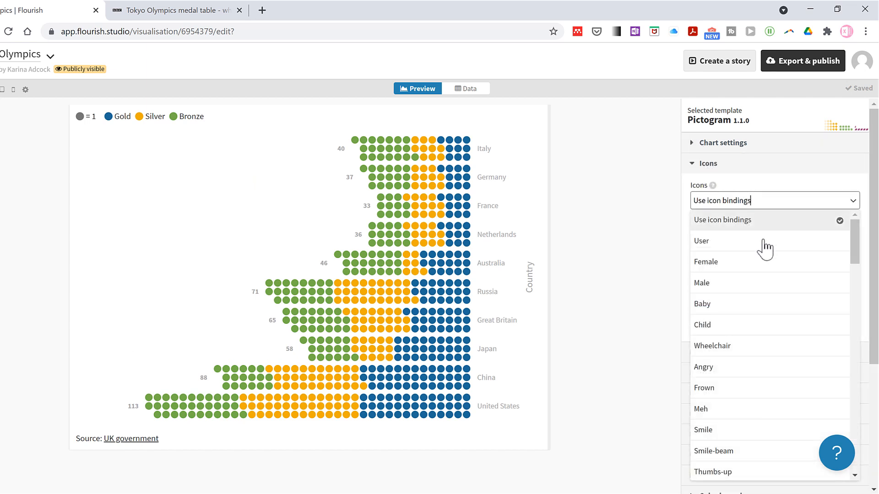
scroll(775, 277, "down", 8)
scroll(775, 279, "down", 14)
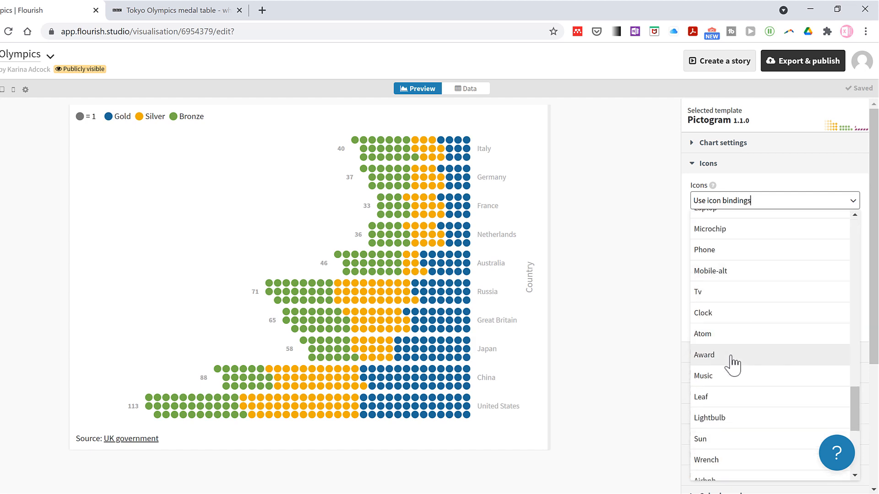
left_click(731, 357)
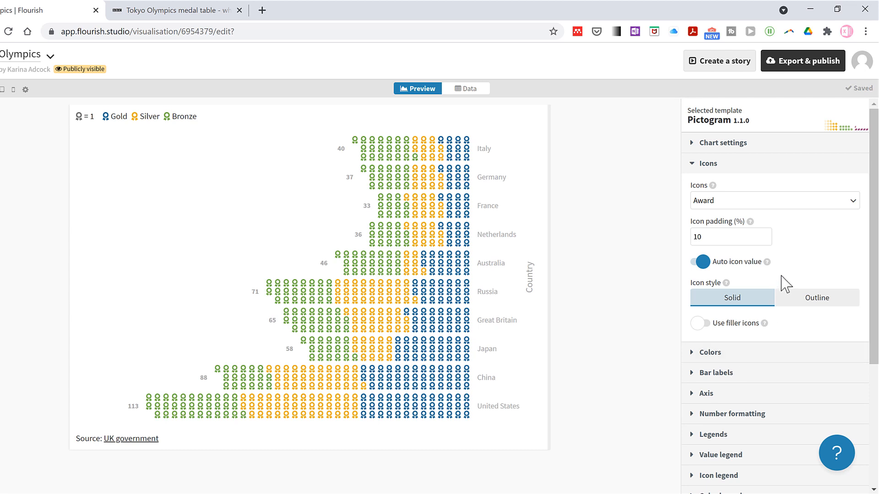
Turn on filler icons and set their color to a lighter grey, RGB 233, 226, 226
left_click(699, 323)
scroll(700, 311, "down", 1)
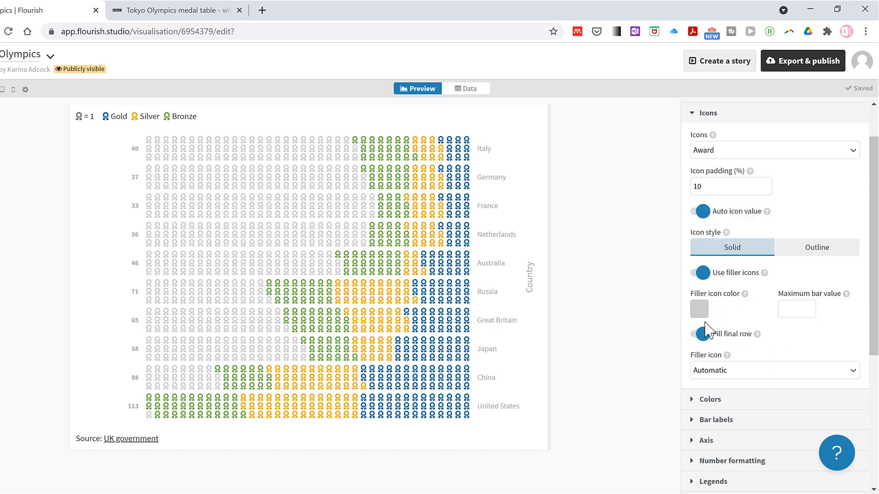
left_click(699, 300)
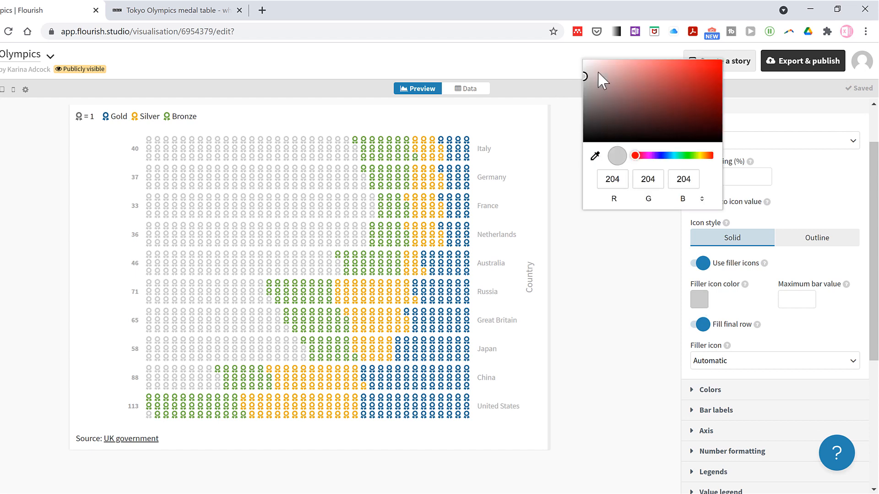
left_click_drag(584, 76, 588, 67)
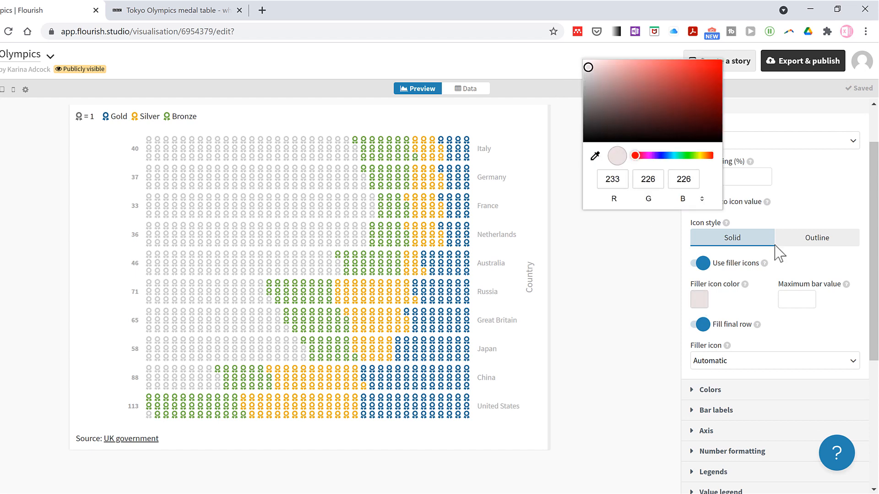
left_click(755, 308)
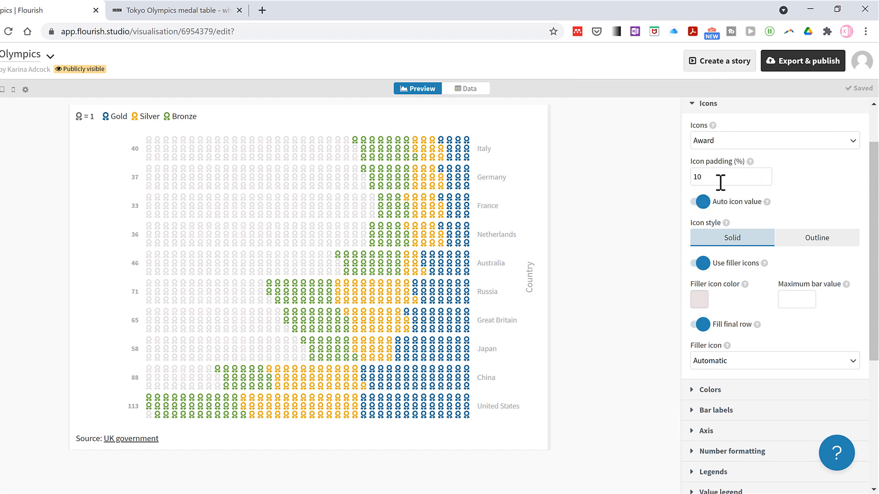
scroll(714, 178, "up", 1)
left_click(705, 165)
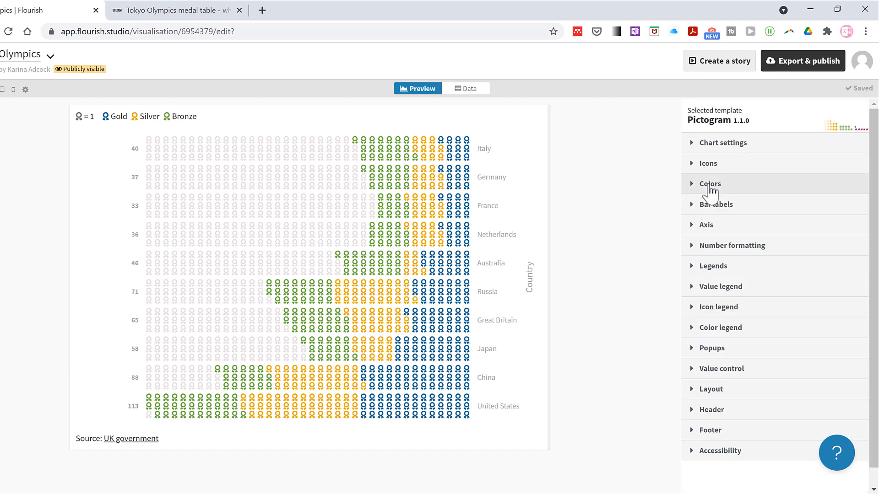
Check the format hint for custom color overrides and begin an override entry with "Gold:"
left_click(711, 184)
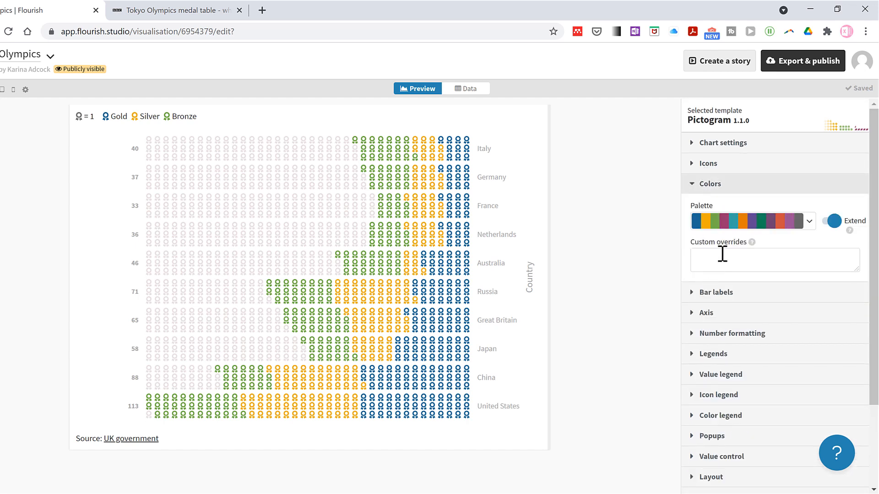
mouse_move(752, 242)
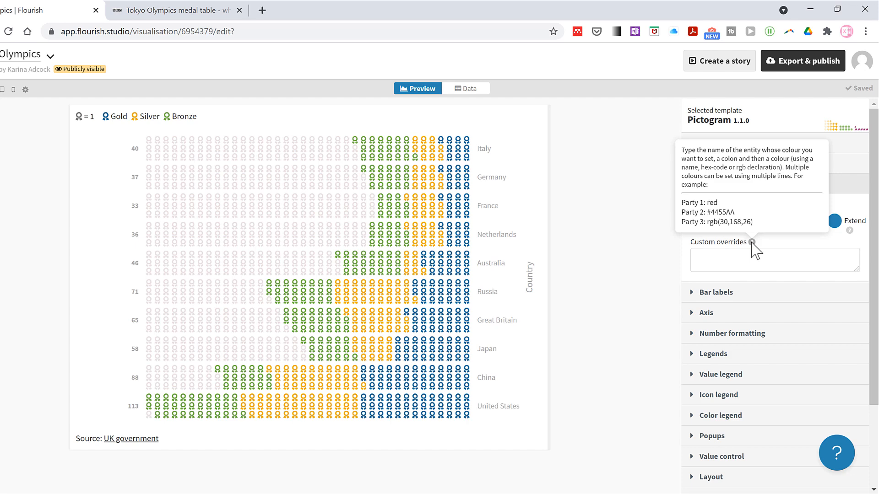
left_click(740, 256)
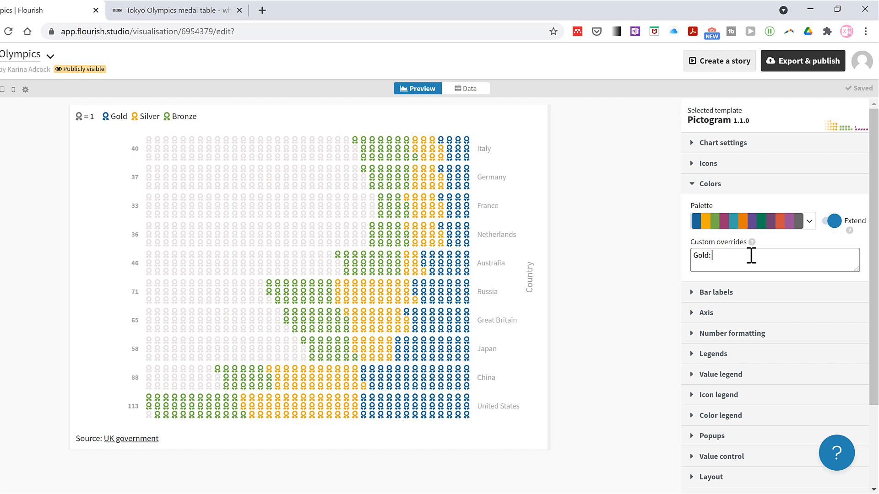
Search Google for "gold hex code" in a new browser tab and copy the metallic gold code #d4af37
left_click(261, 10)
type("go")
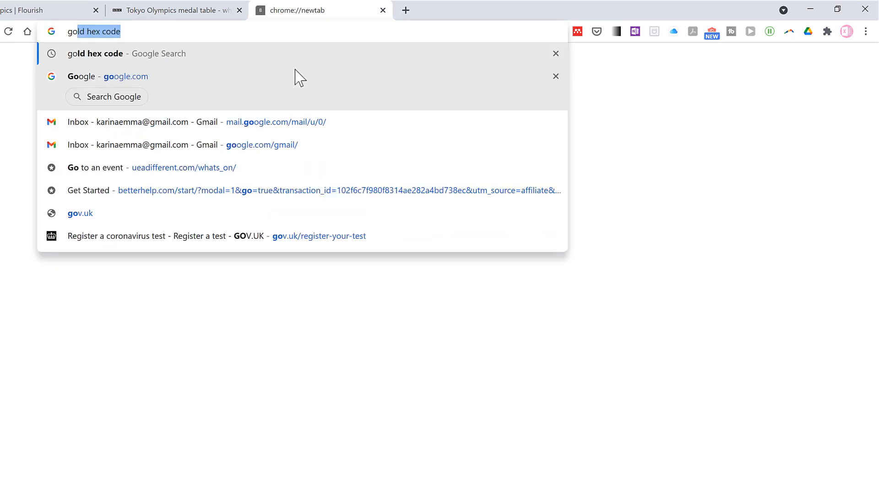
type("ld hex code")
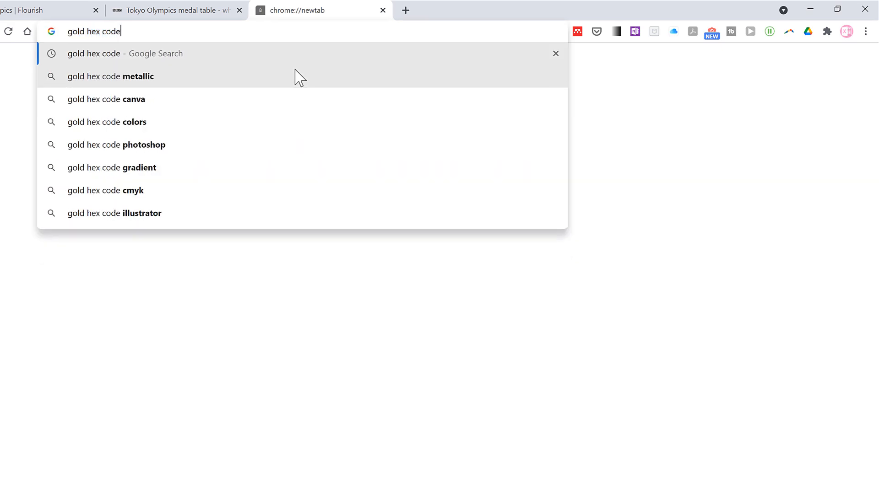
key("Return")
scroll(251, 175, "down", 5)
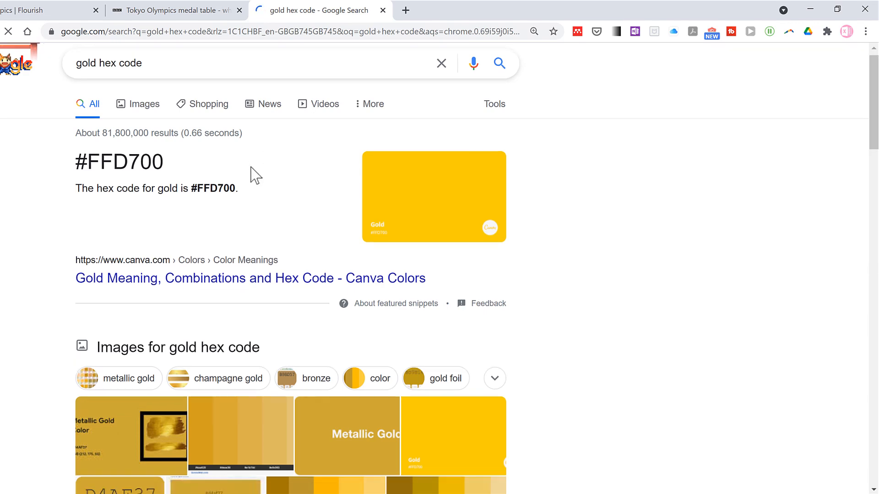
scroll(251, 175, "down", 10)
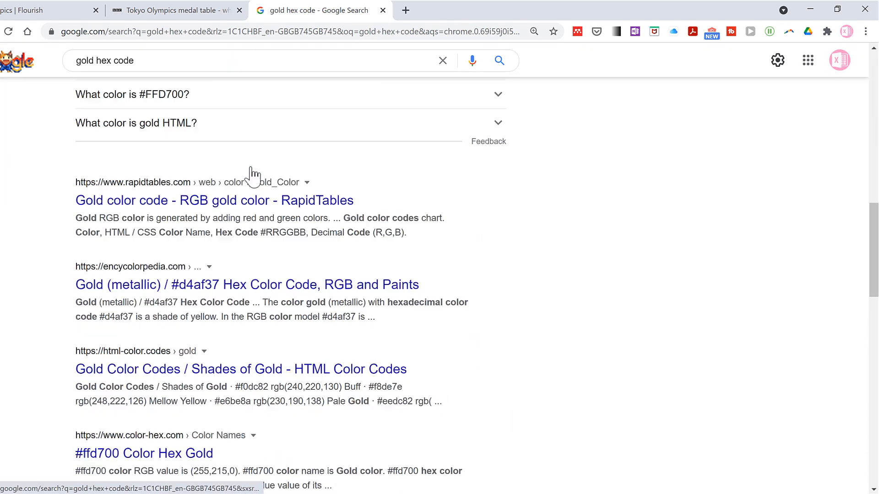
left_click_drag(145, 302, 178, 305)
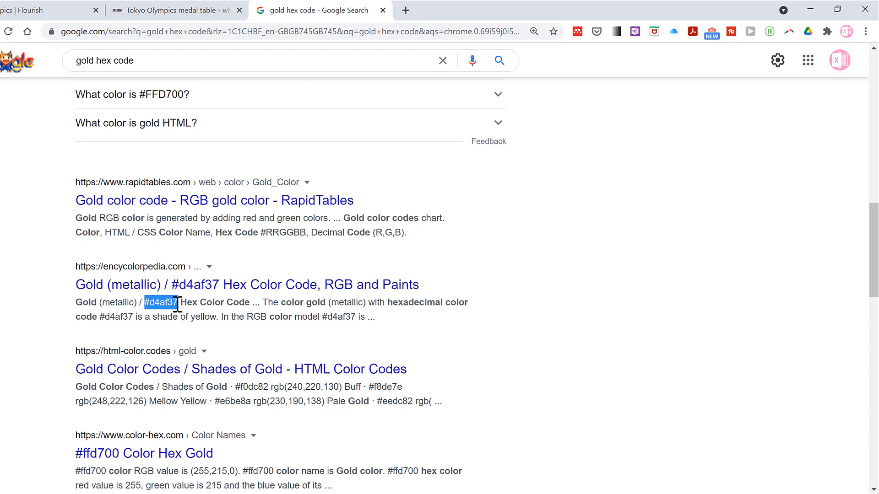
key("ctrl+c")
Back in Flourish, complete the custom overrides with Gold: #d4af37 and Silver: silver, start a "Bronze:" line, and enlarge the text box
left_click(18, 11)
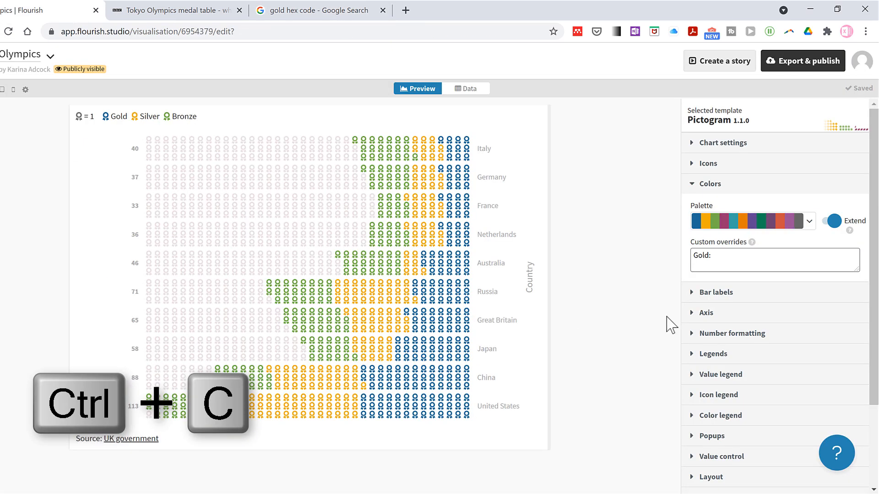
key("ctrl+v")
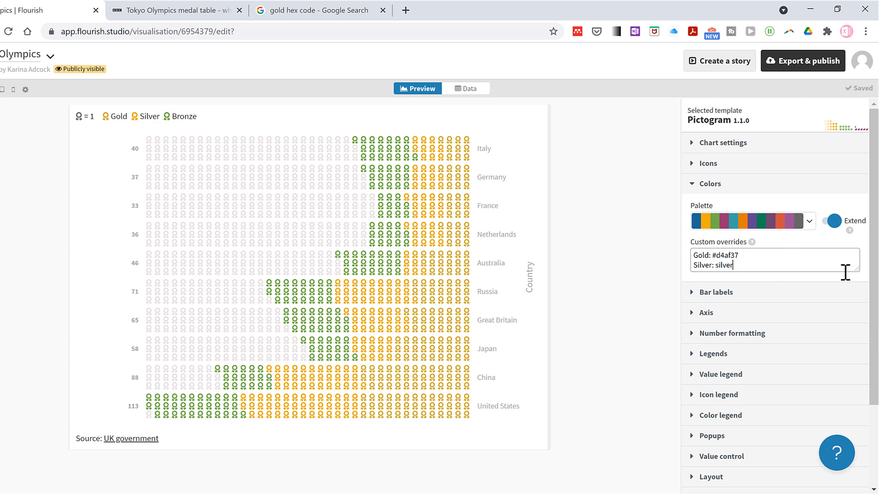
left_click_drag(857, 271, 858, 296)
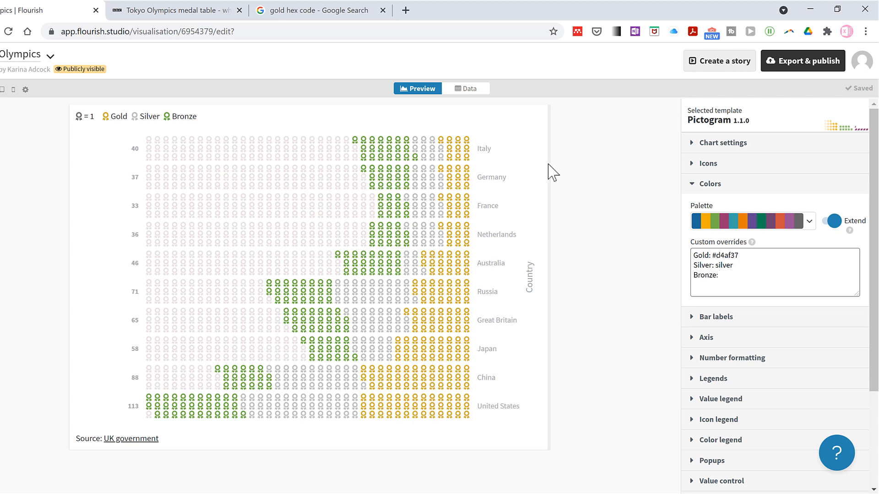
Search Google for "bronze hex code", copy the Bronze code #CD7F32, and switch back to the Flourish chart
left_click(291, 16)
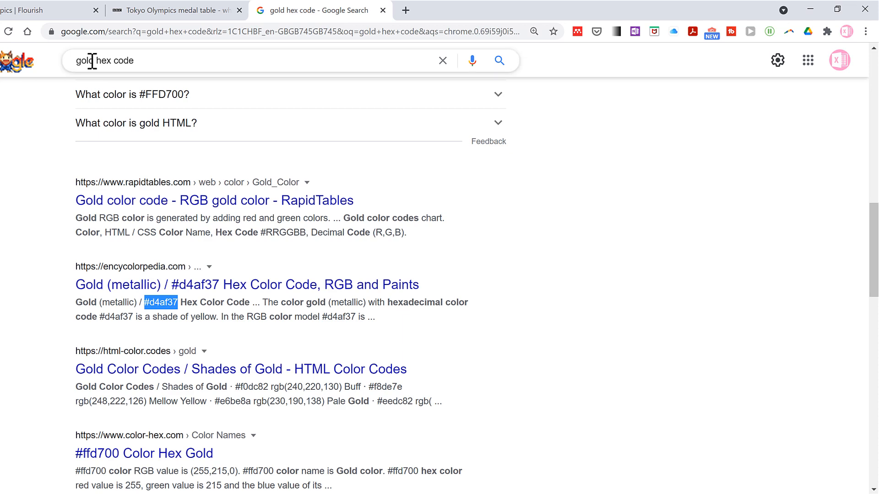
double_click(93, 61)
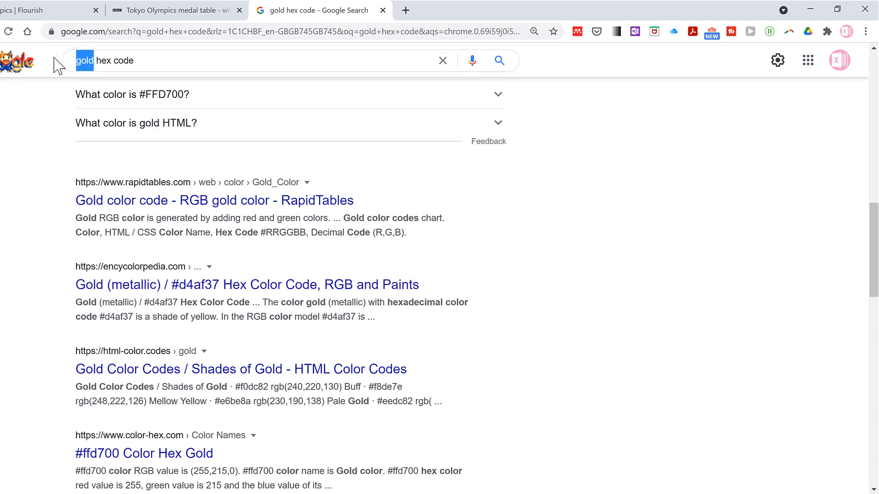
type("bronze")
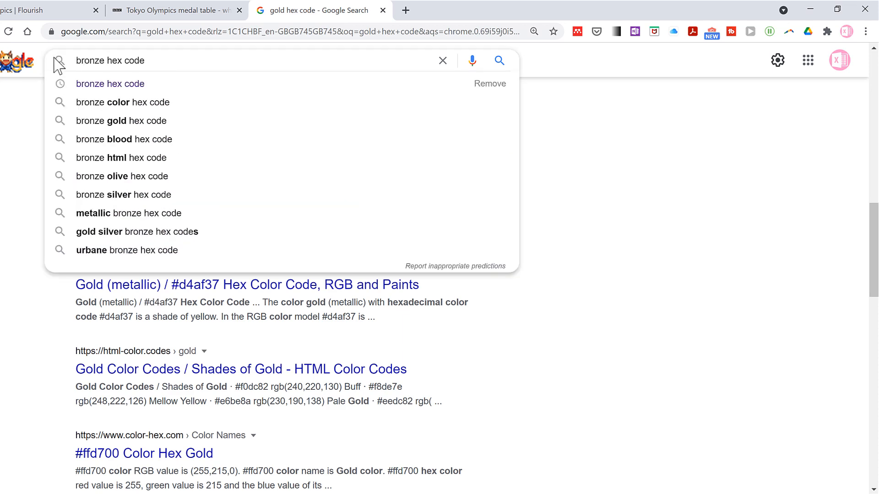
key("Return")
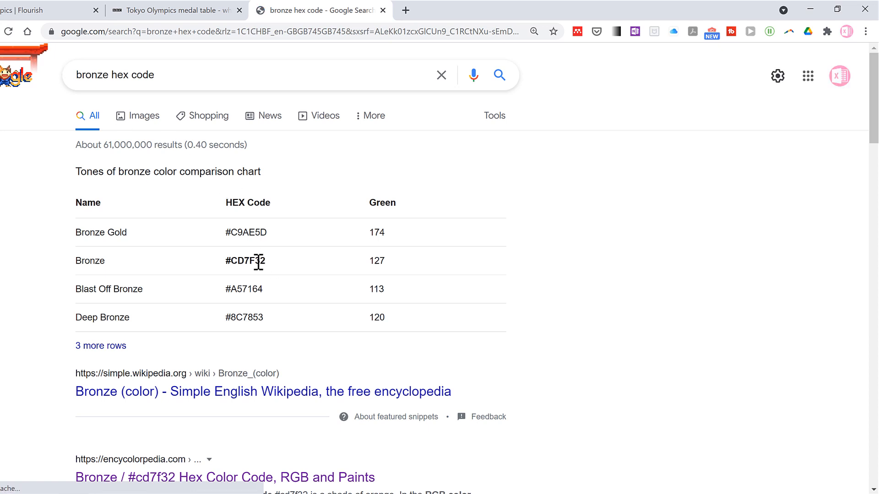
left_click_drag(265, 261, 227, 264)
key("ctrl+c")
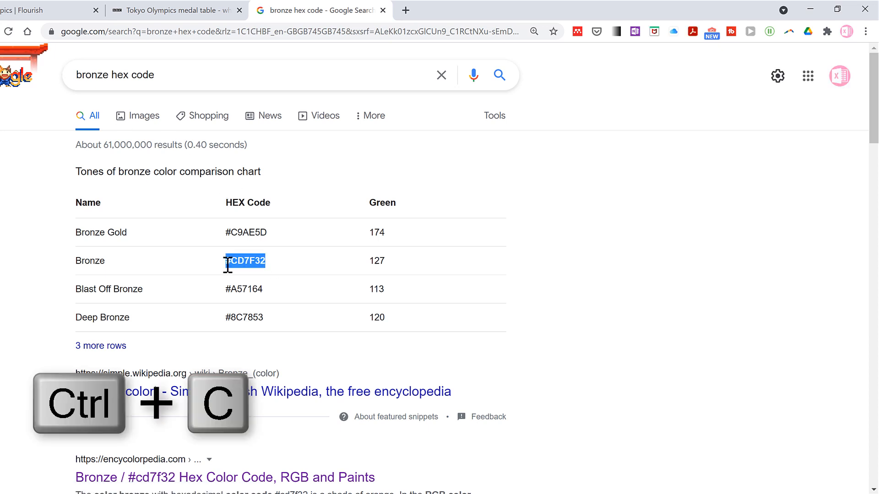
left_click(53, 10)
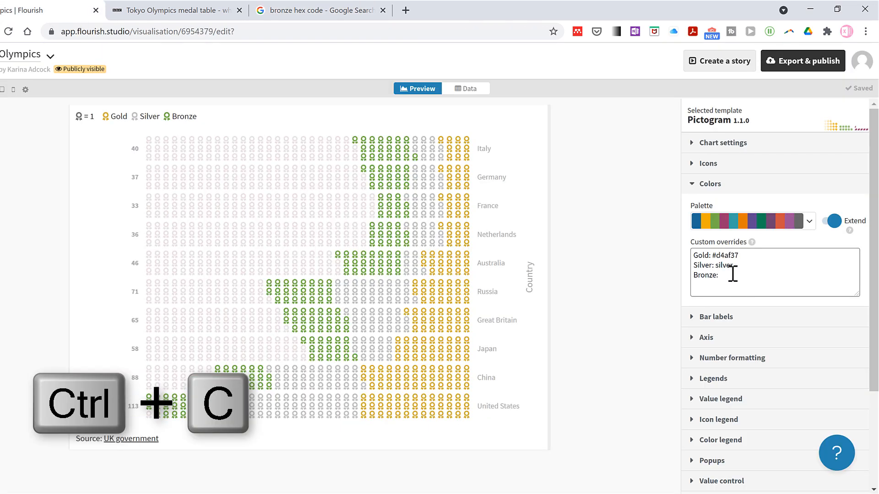
Complete the Bronze line of the custom color overrides with the copied hex code #CD7F32
key("ctrl+v")
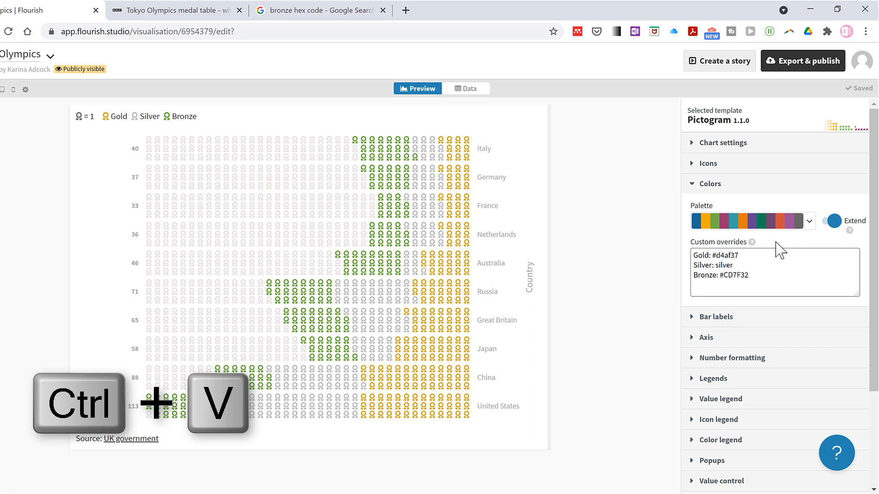
left_click(715, 184)
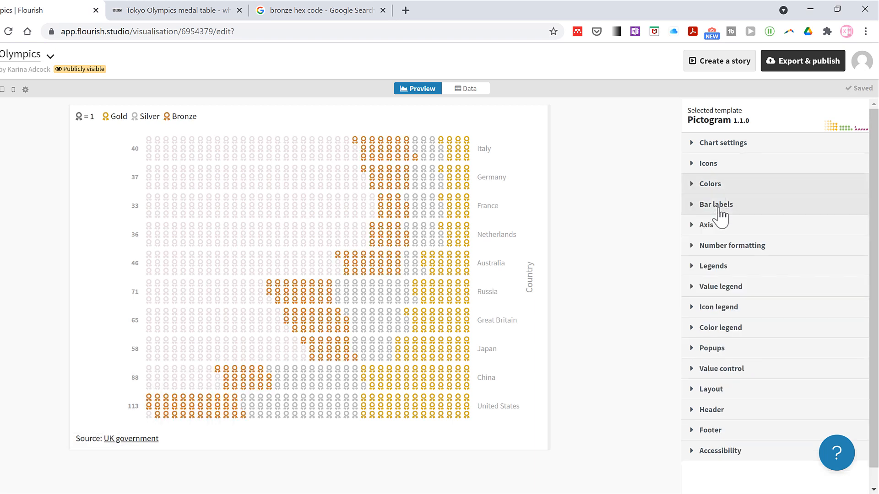
Format the bar labels in black at size 1.1 with normal weight
left_click(720, 206)
scroll(778, 241, "down", 1)
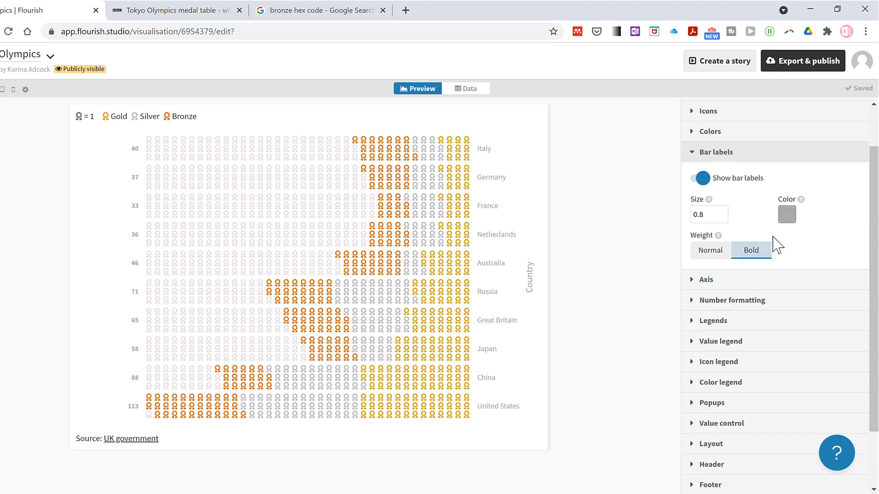
left_click(786, 207)
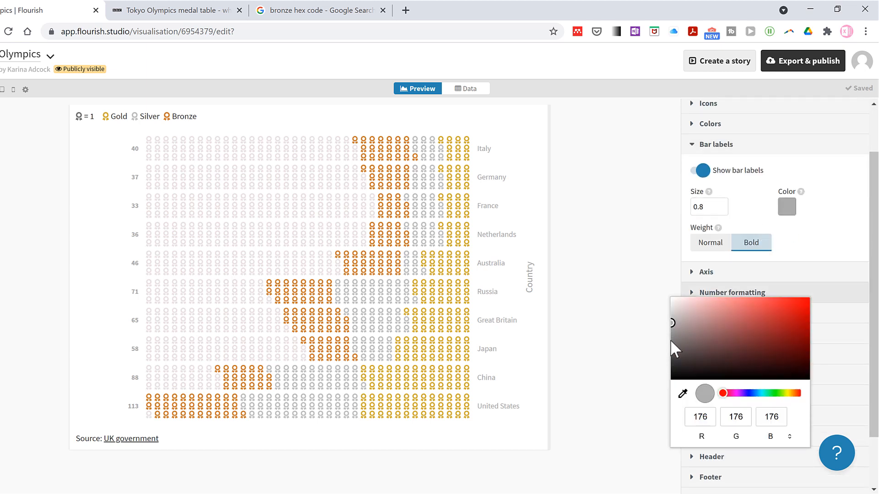
left_click_drag(670, 339, 663, 394)
left_click(718, 206)
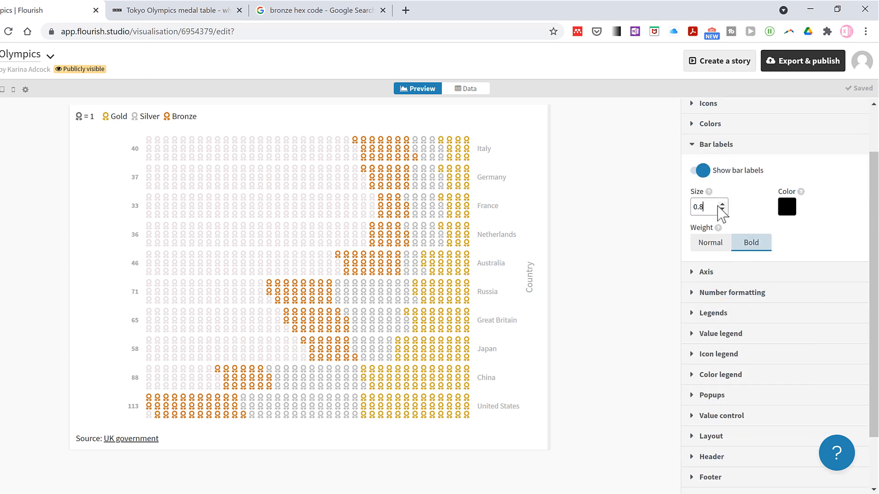
left_click(722, 204)
left_click(722, 204)
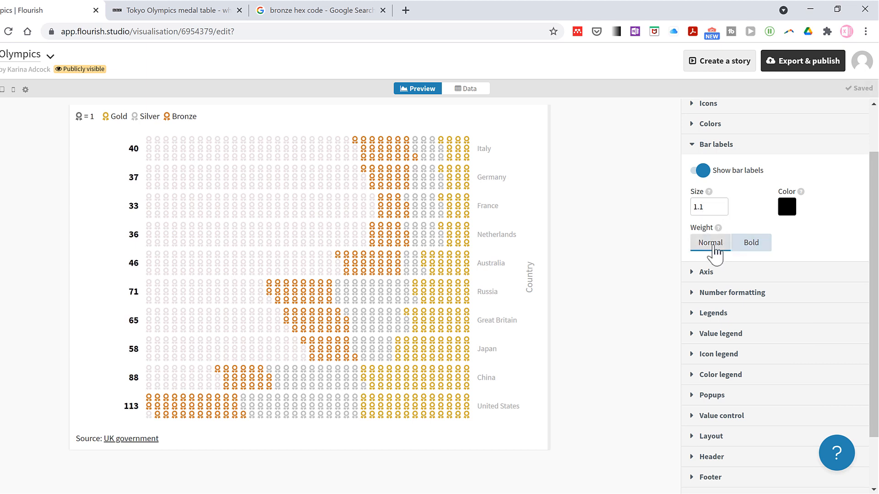
left_click(711, 244)
left_click(713, 154)
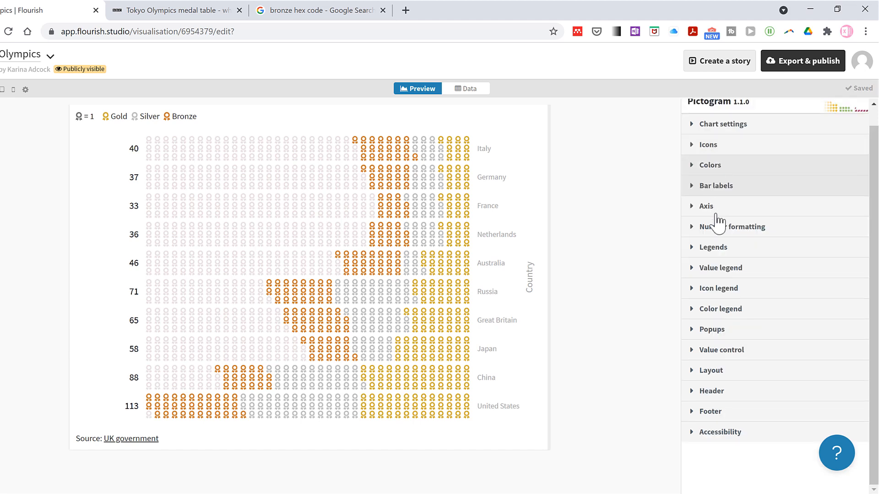
Flip the axis and switch its title to custom with blank text
left_click(710, 213)
scroll(705, 202, "down", 1)
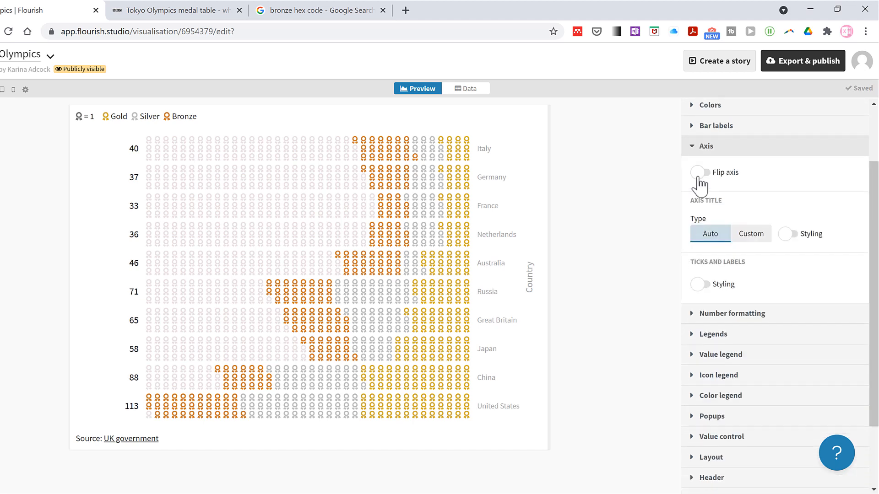
left_click(698, 178)
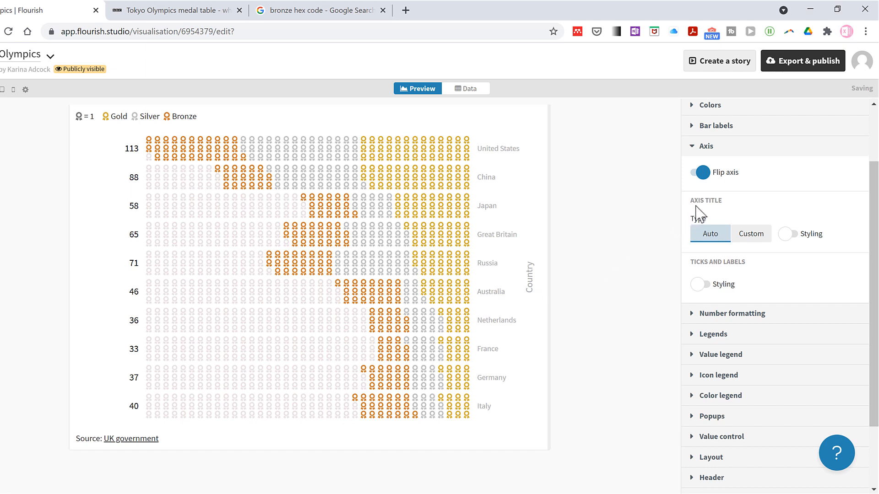
left_click(760, 237)
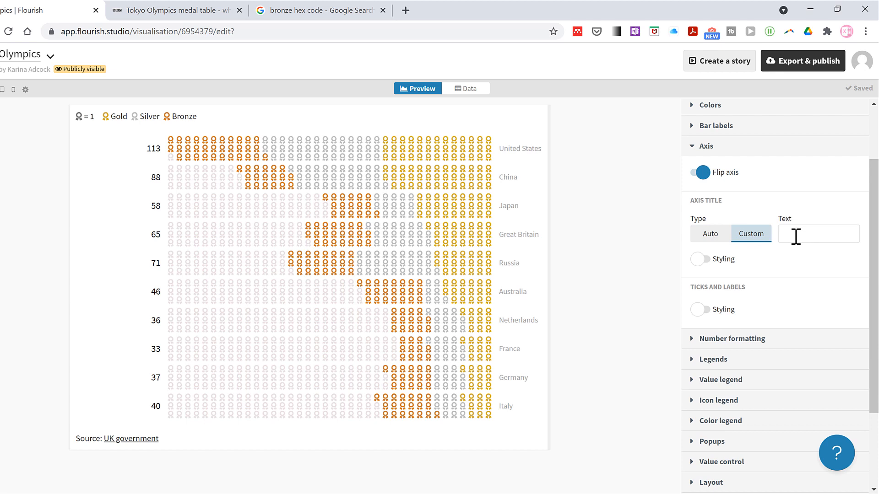
Enable styling for the axis ticks and labels, color the country labels black and enlarge their text
scroll(787, 252, "down", 2)
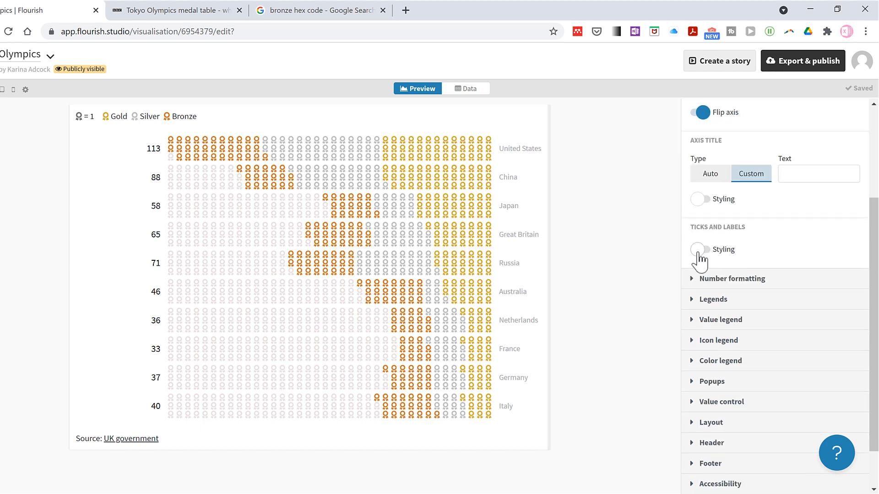
left_click(698, 250)
scroll(749, 257, "down", 2)
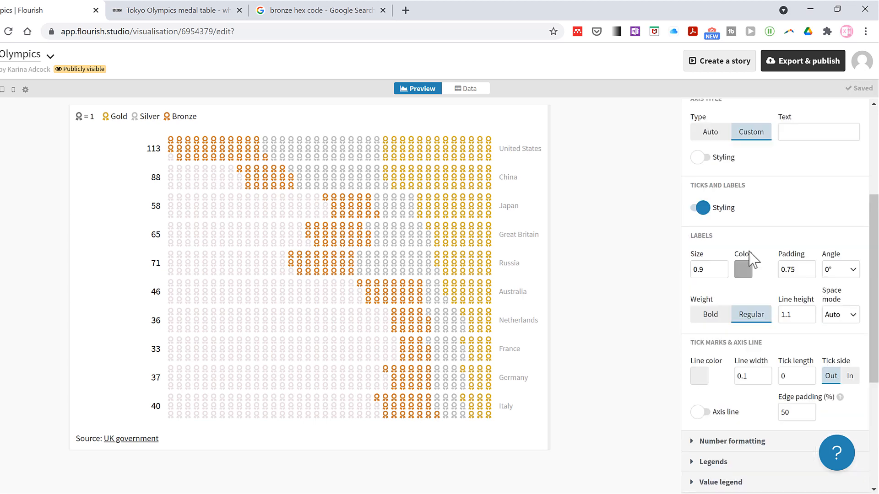
left_click(743, 252)
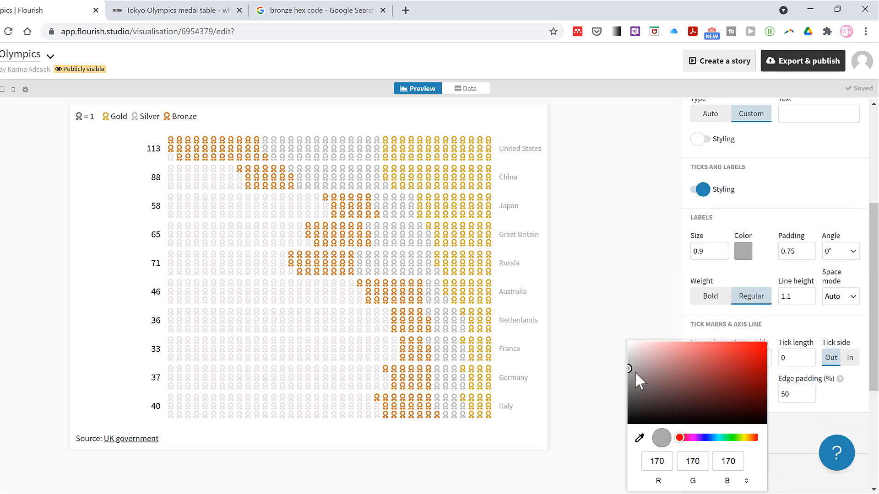
left_click_drag(629, 367, 624, 448)
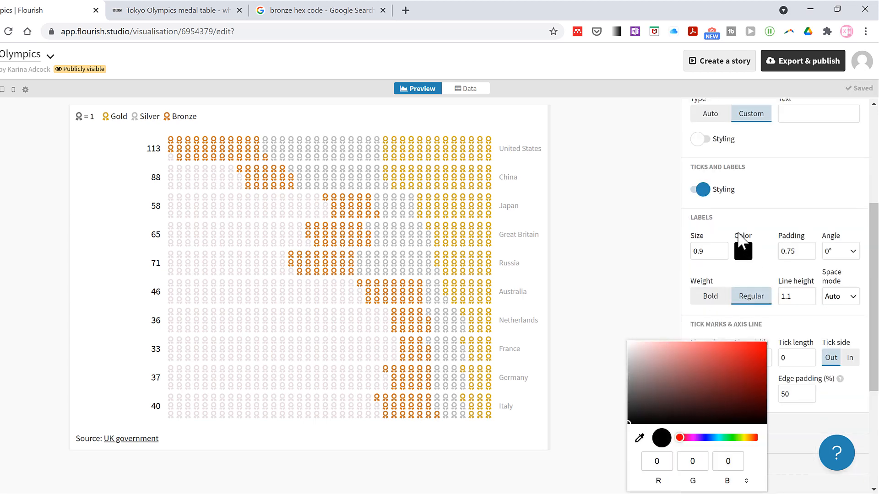
left_click(730, 242)
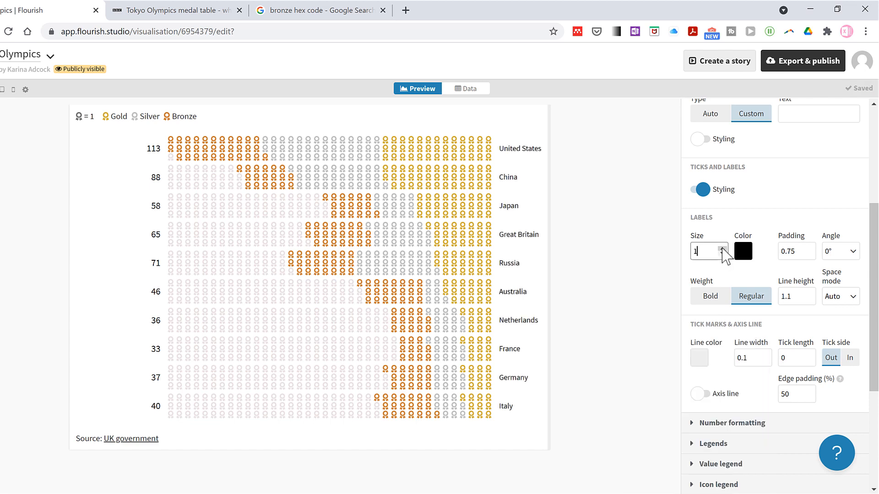
left_click(722, 249)
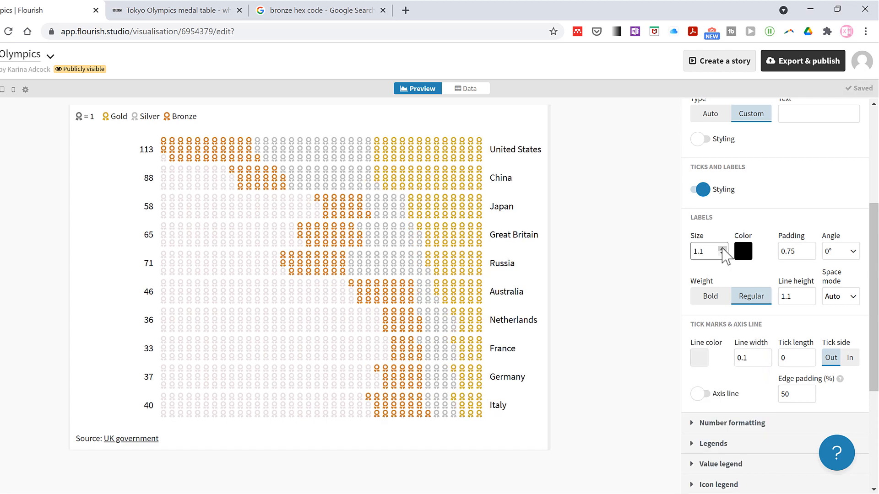
scroll(726, 254, "up", 4)
left_click(712, 209)
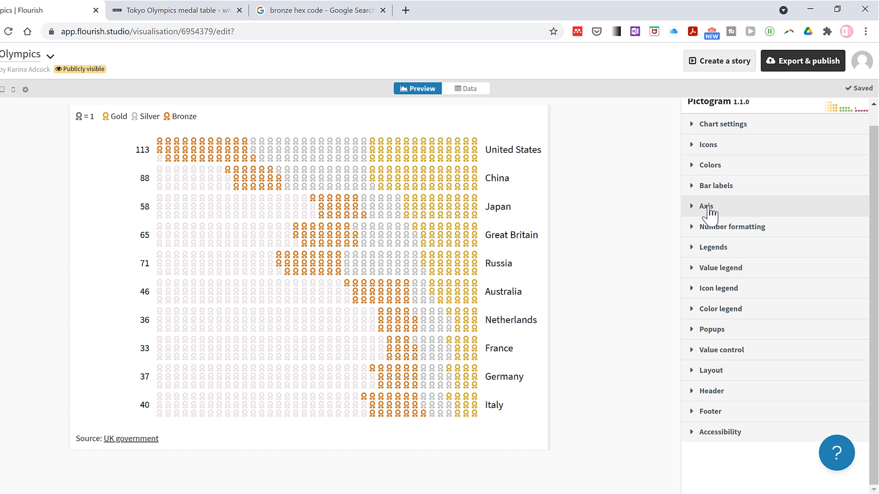
Center the chart legends and set their size to 1.4
left_click(713, 247)
scroll(716, 255, "down", 1)
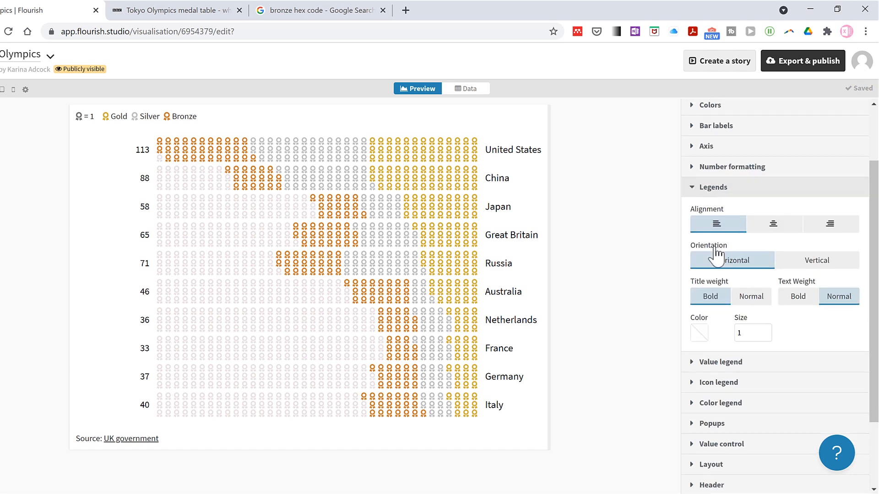
left_click(772, 235)
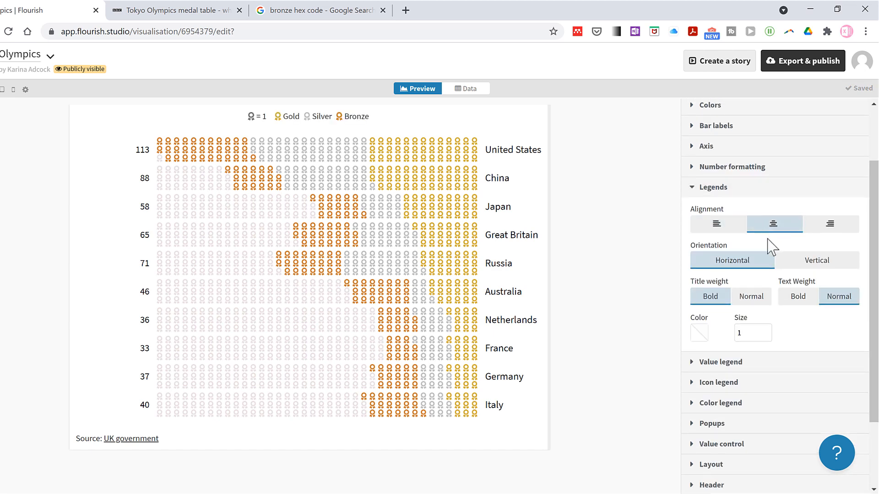
left_click(765, 330)
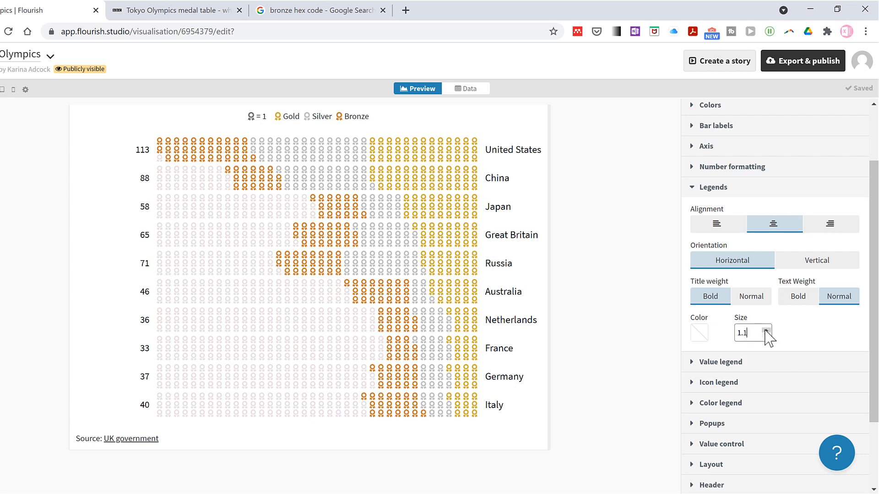
left_click(765, 330)
left_click(765, 330)
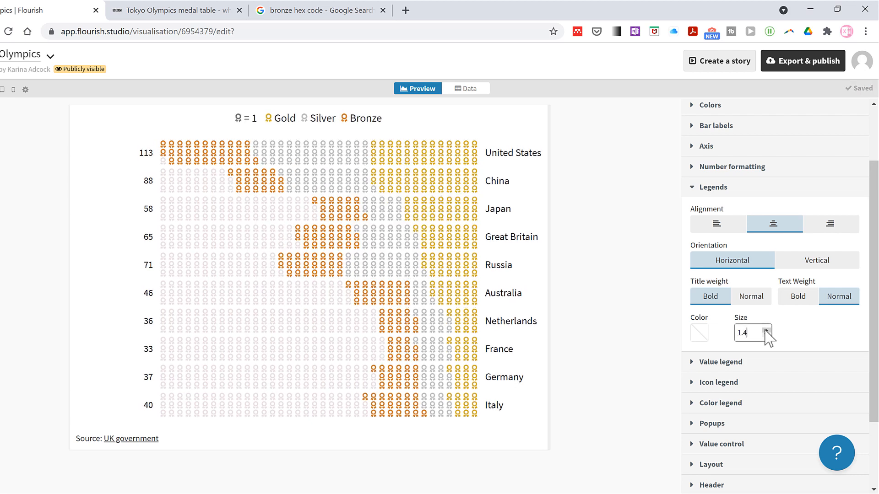
left_click(718, 194)
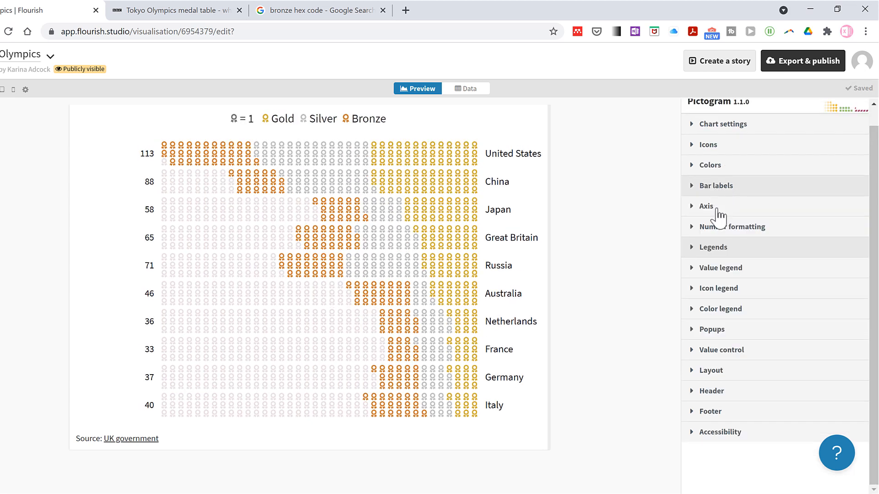
Disable the value legend
left_click(738, 274)
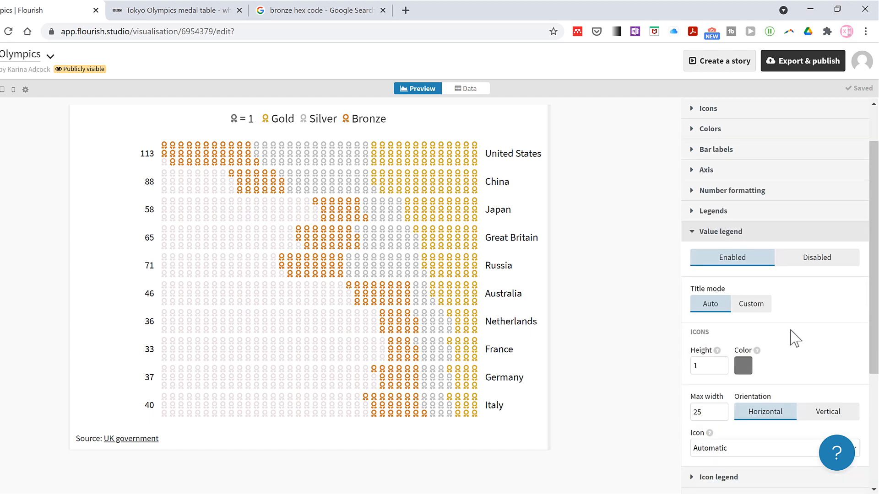
scroll(792, 338, "down", 2)
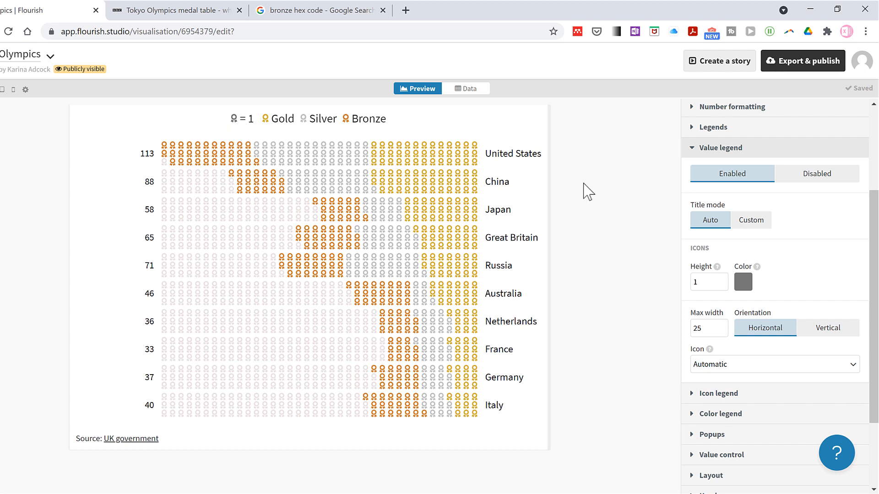
left_click(826, 178)
left_click(726, 151)
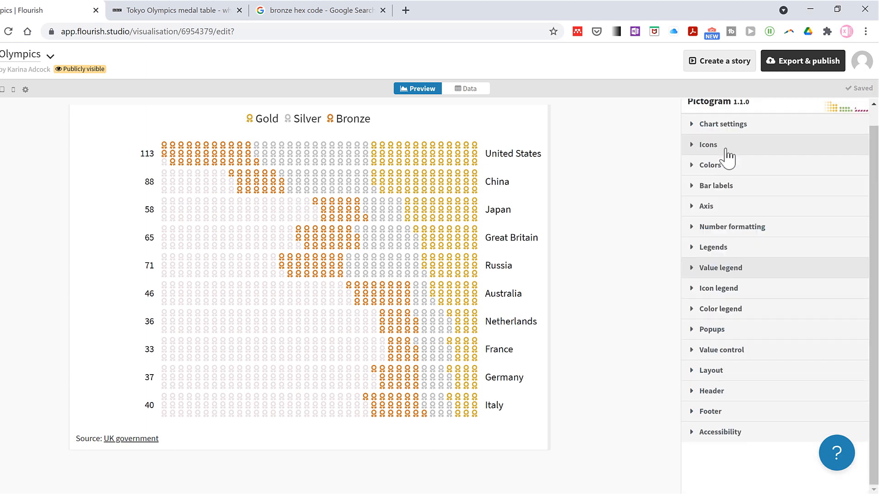
Give the chart the header title "Tokyo Olympic medals 2020" and center it
left_click(717, 393)
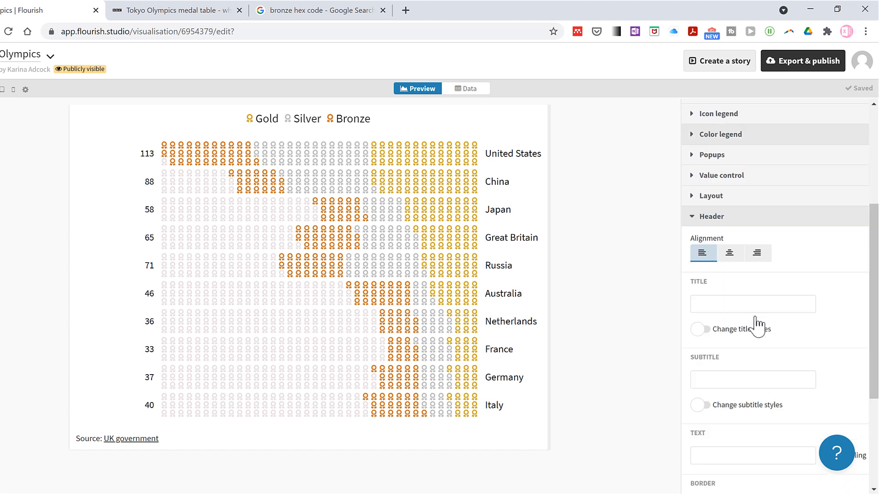
left_click(747, 303)
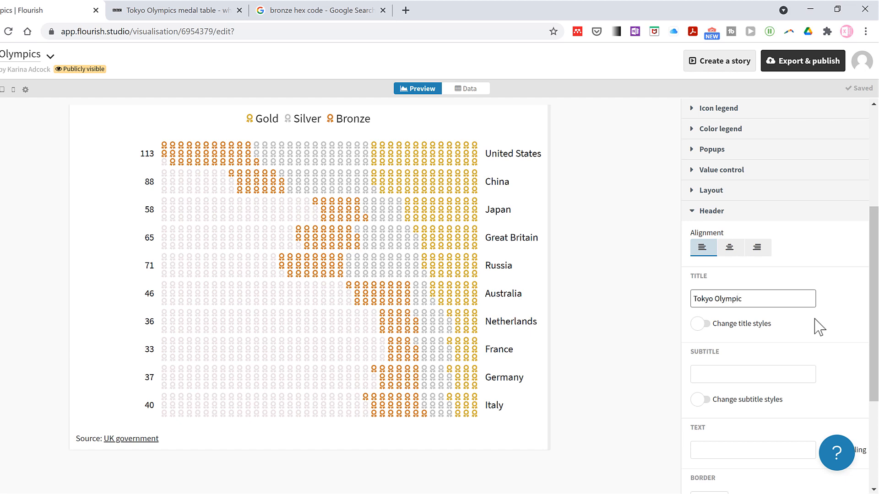
type("Tokyo Olympic medals 2020")
scroll(801, 320, "down", 1)
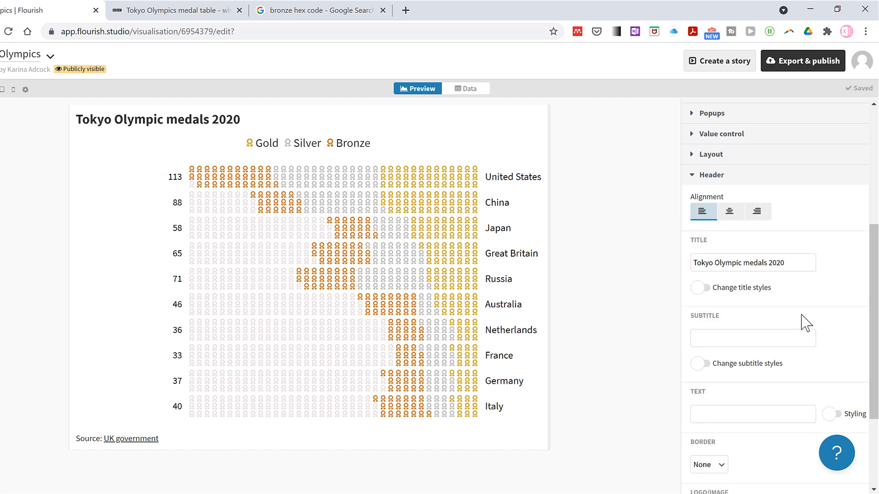
left_click(732, 188)
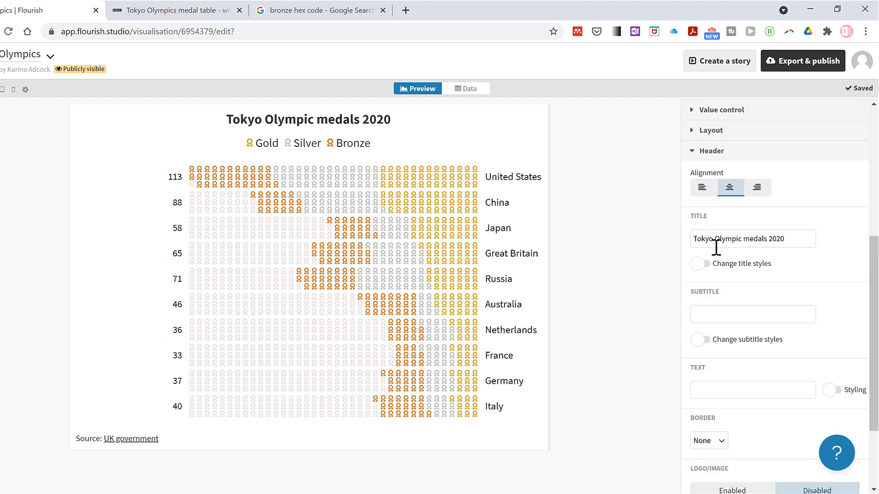
Enable custom title styles and set the header title to a custom size of 1.9
left_click(700, 264)
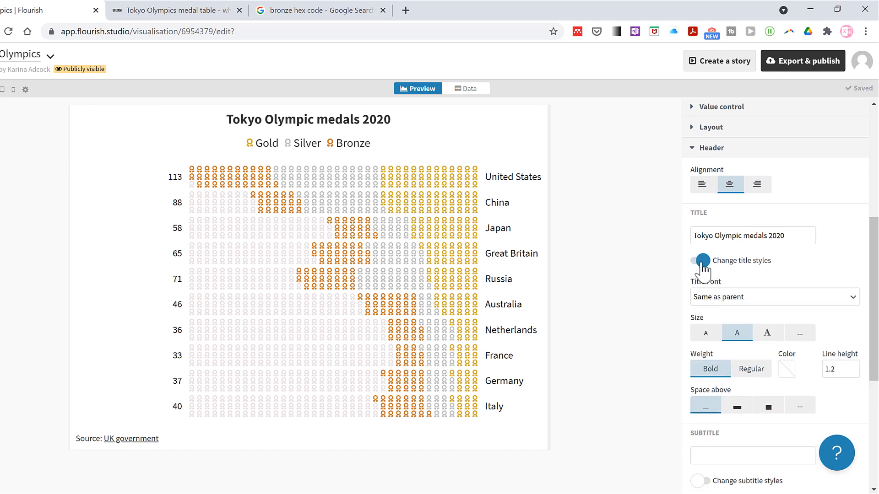
scroll(779, 283, "down", 1)
left_click(798, 277)
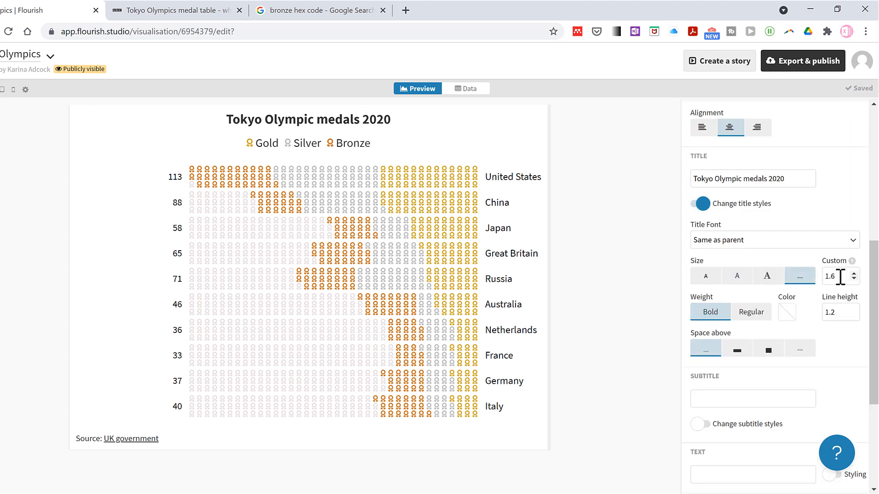
left_click_drag(838, 276, 821, 281)
type("1.9")
scroll(828, 287, "up", 2)
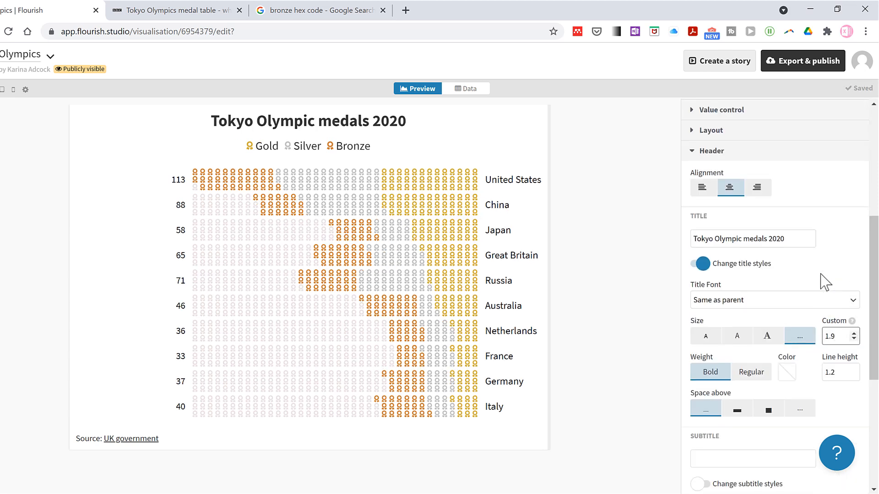
left_click(724, 155)
Clear the UK government source name and its source URL from the chart footer
left_click(731, 414)
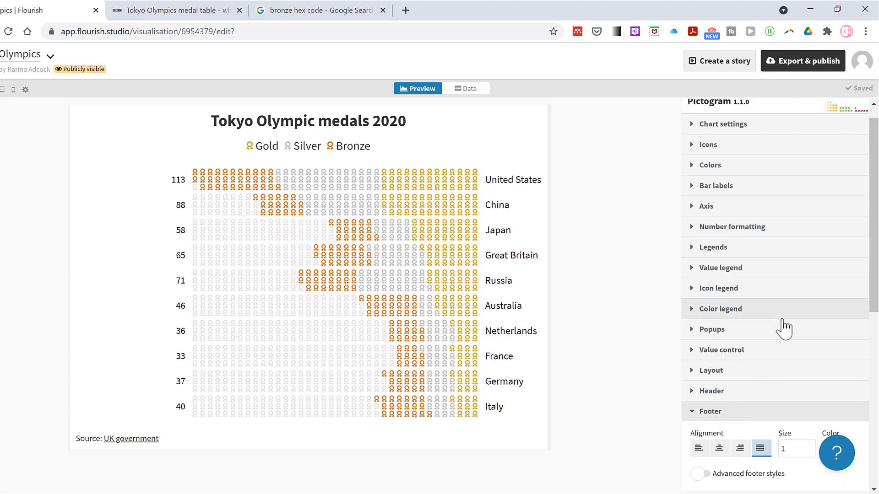
scroll(782, 327, "down", 2)
scroll(783, 329, "down", 2)
left_click_drag(761, 295, 653, 300)
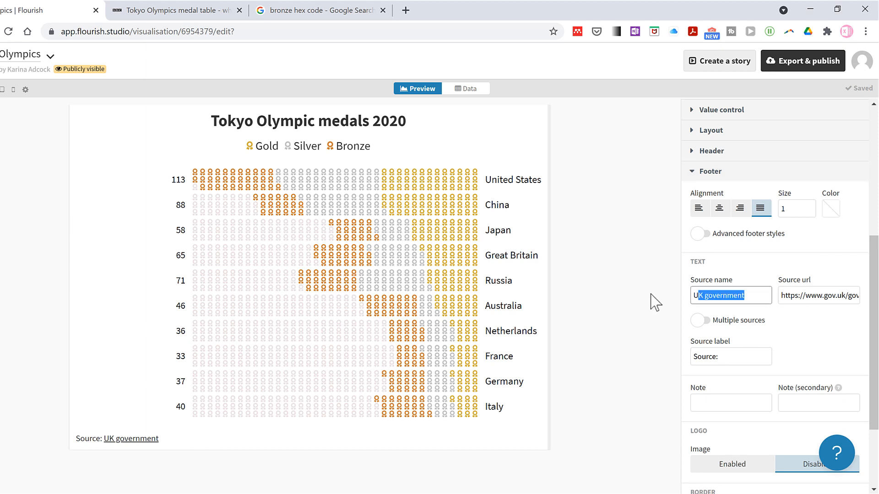
key("BackSpace")
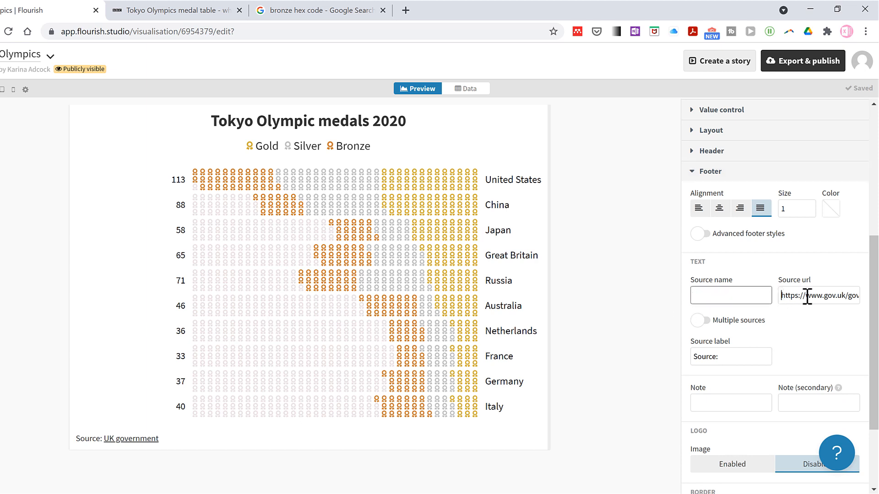
left_click_drag(807, 296, 876, 337)
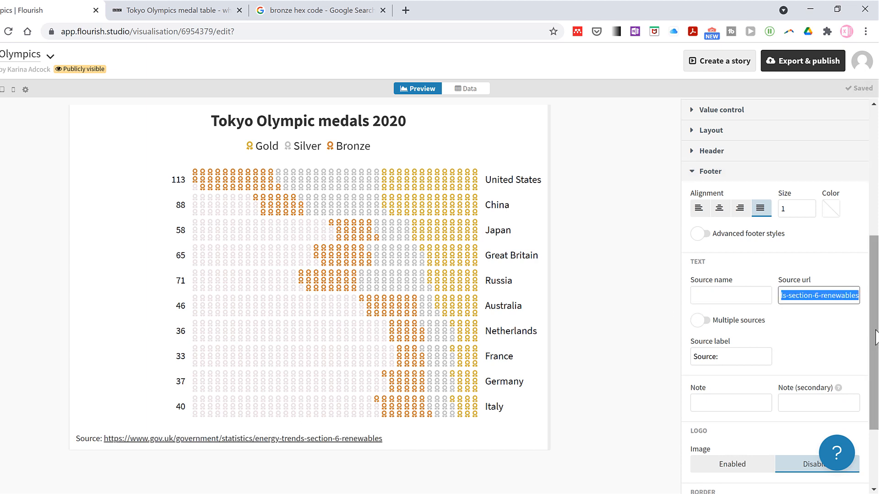
key("BackSpace")
left_click(822, 323)
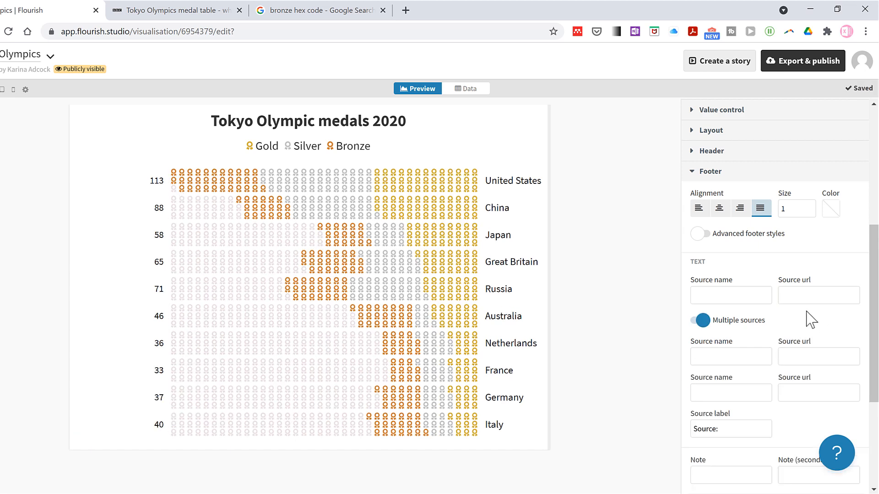
left_click(711, 175)
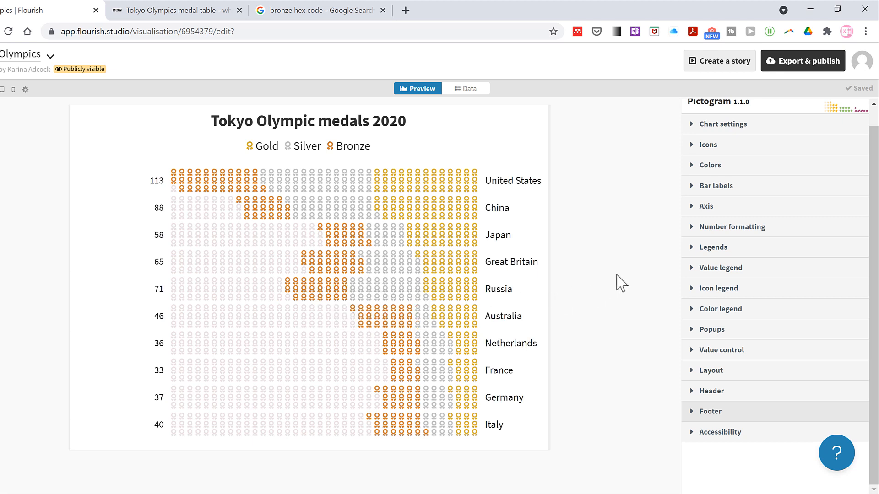
Change the space mode of the axis labels to Fixed in the tick and label styling
left_click(705, 207)
scroll(783, 252, "down", 3)
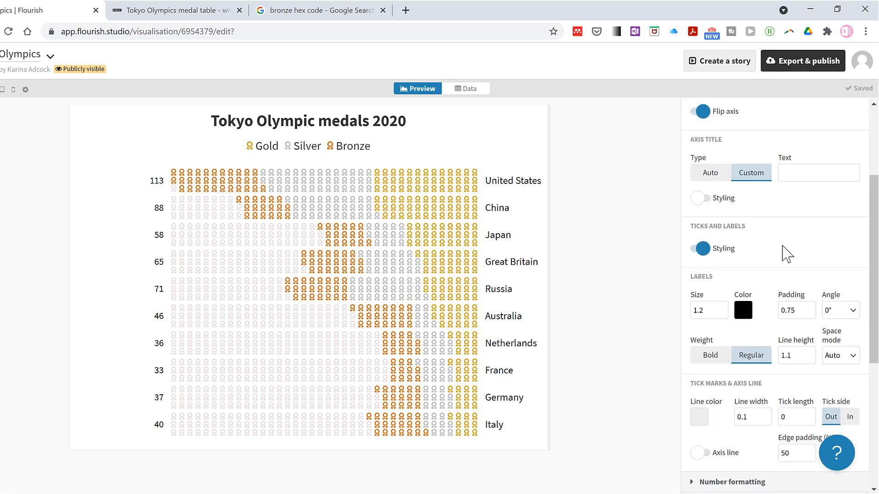
scroll(787, 255, "down", 1)
left_click(854, 300)
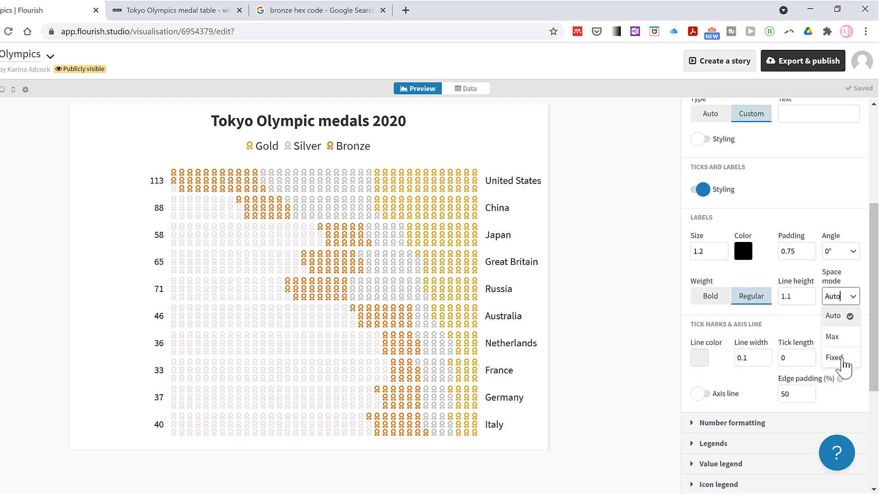
left_click(840, 358)
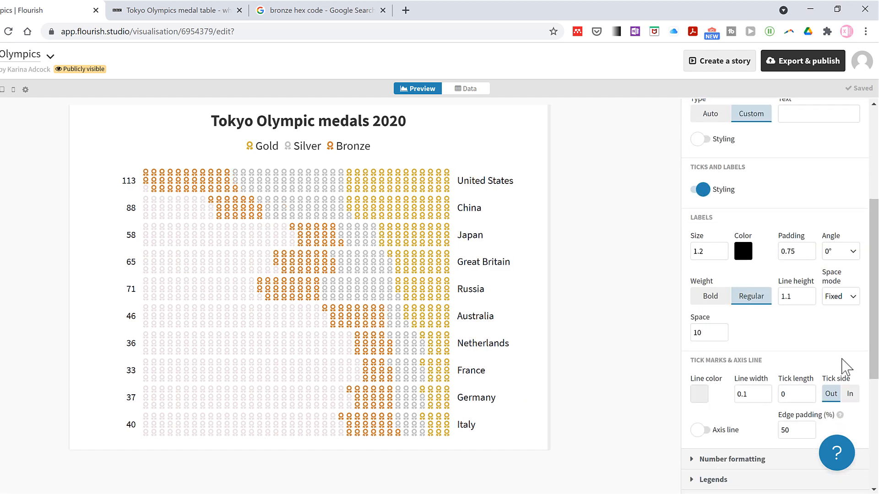
scroll(706, 211, "up", 5)
left_click(710, 226)
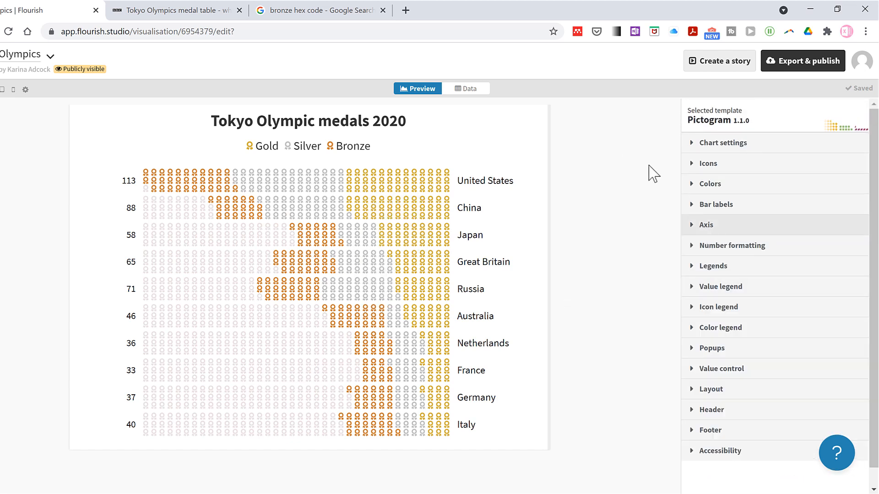
left_click(790, 68)
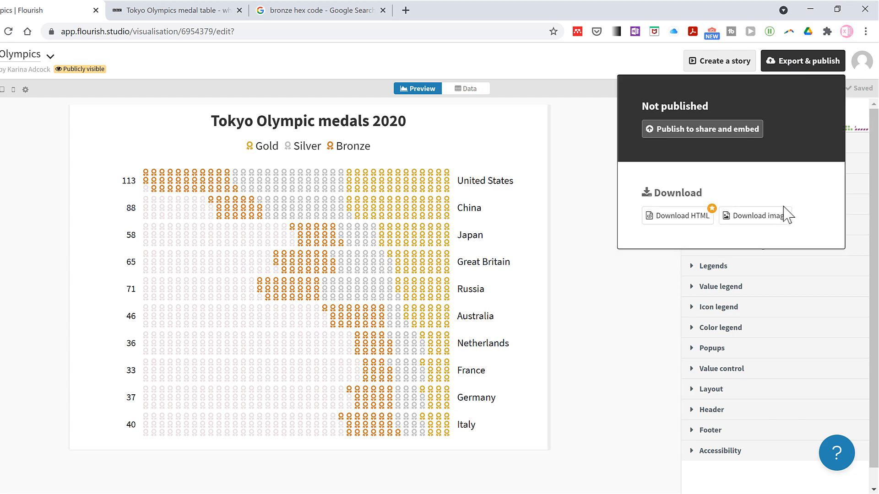
left_click(776, 224)
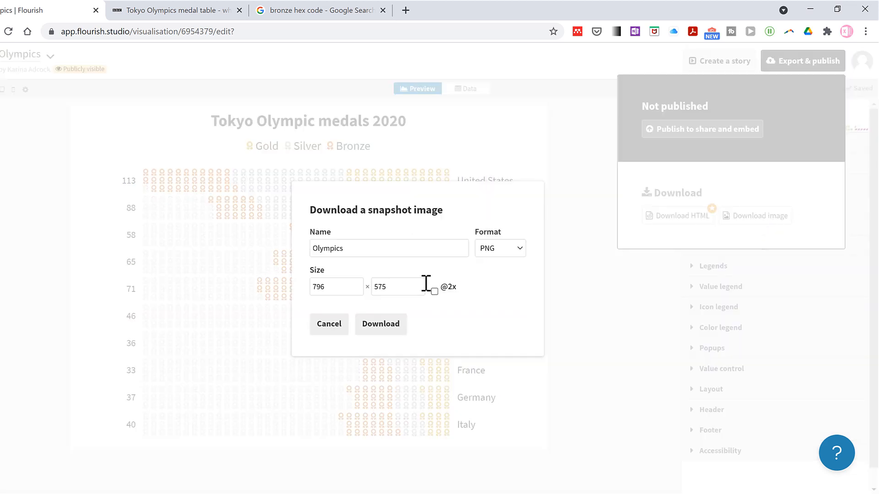
left_click(437, 289)
left_click(382, 323)
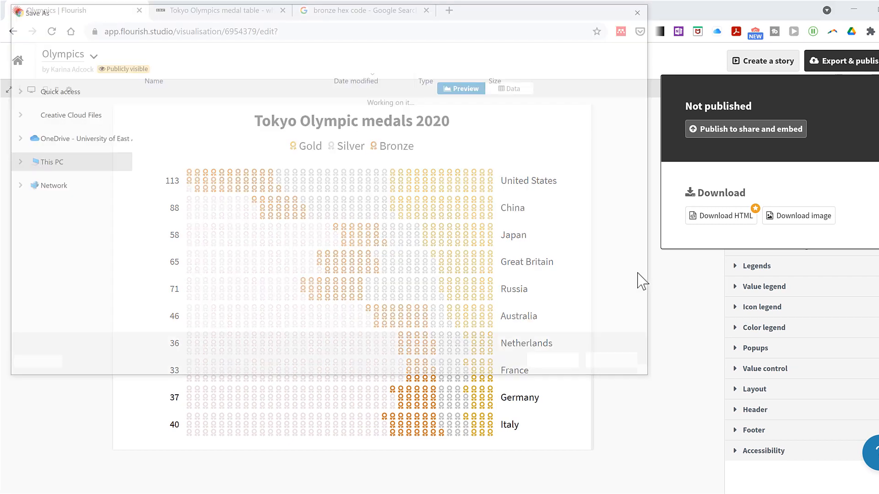
left_click(556, 366)
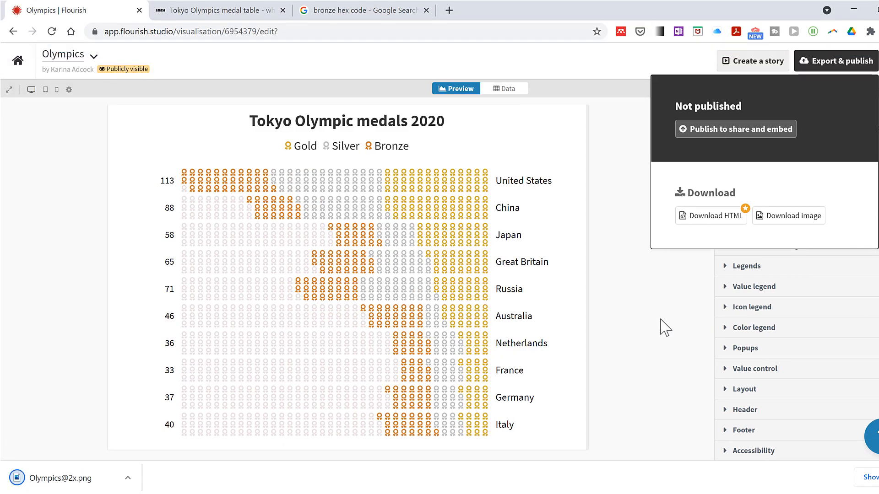
left_click(661, 326)
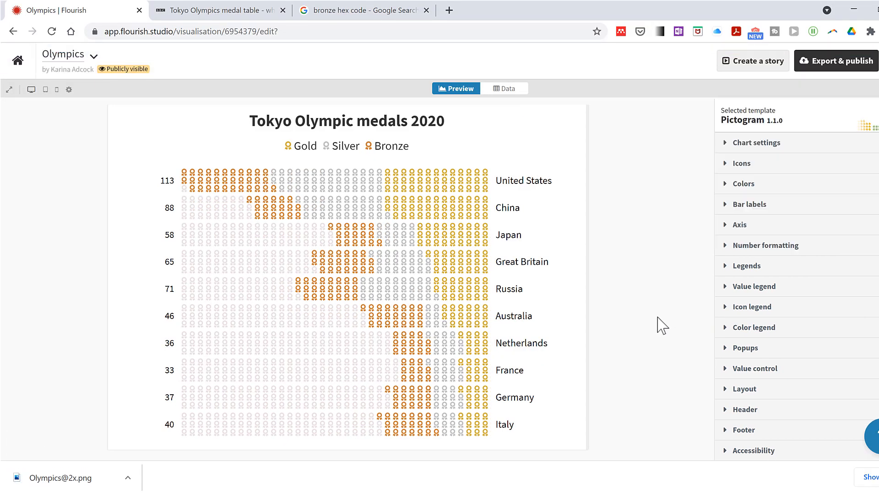